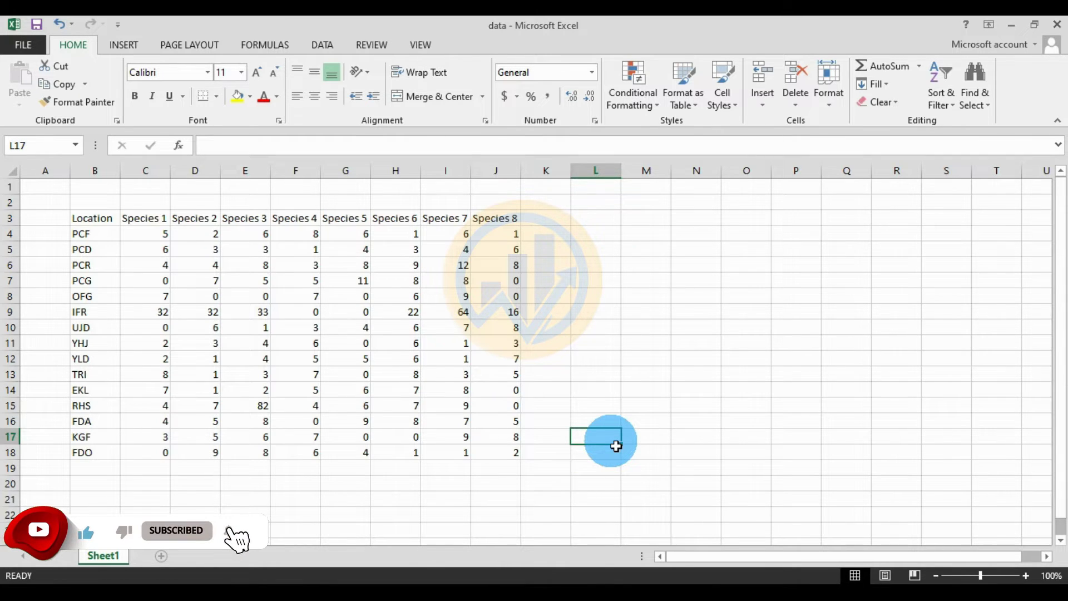
Select the location codes, the species header row and the count values in turn
drag(88, 219, 496, 451)
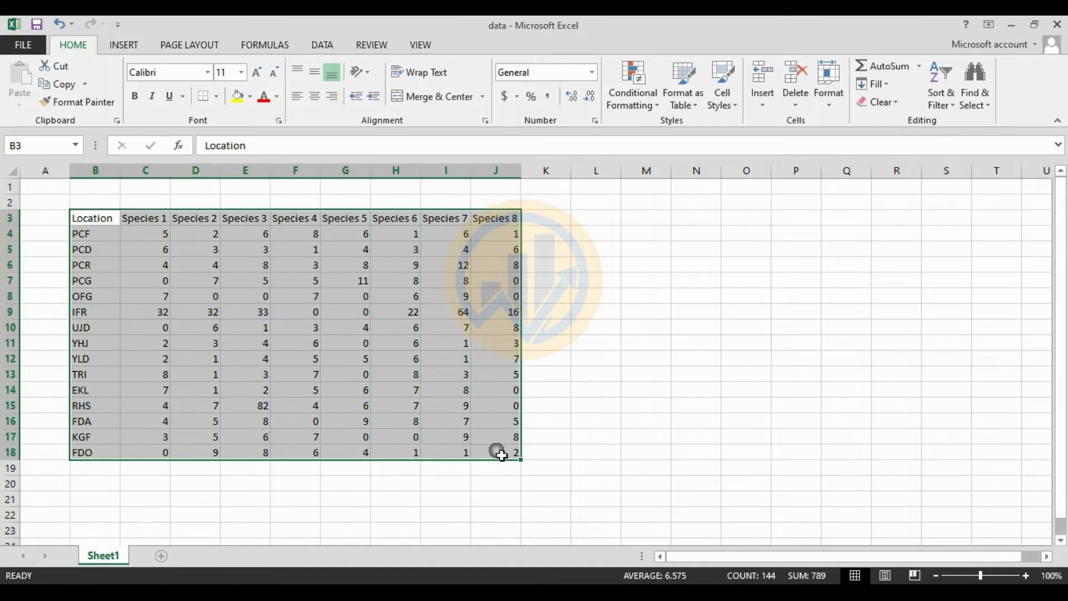
click(107, 220)
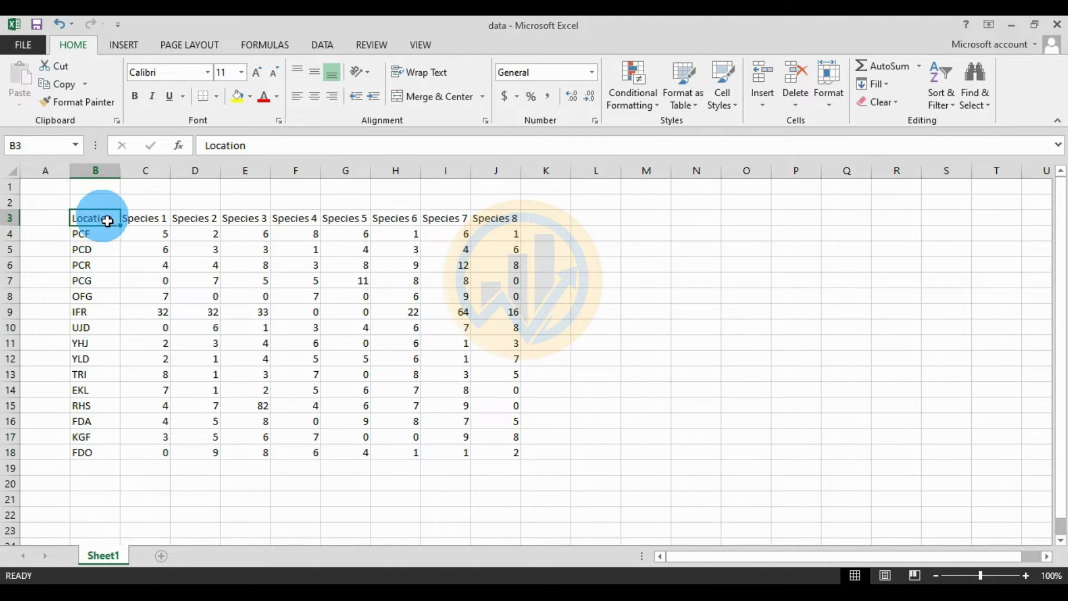
drag(102, 236, 102, 451)
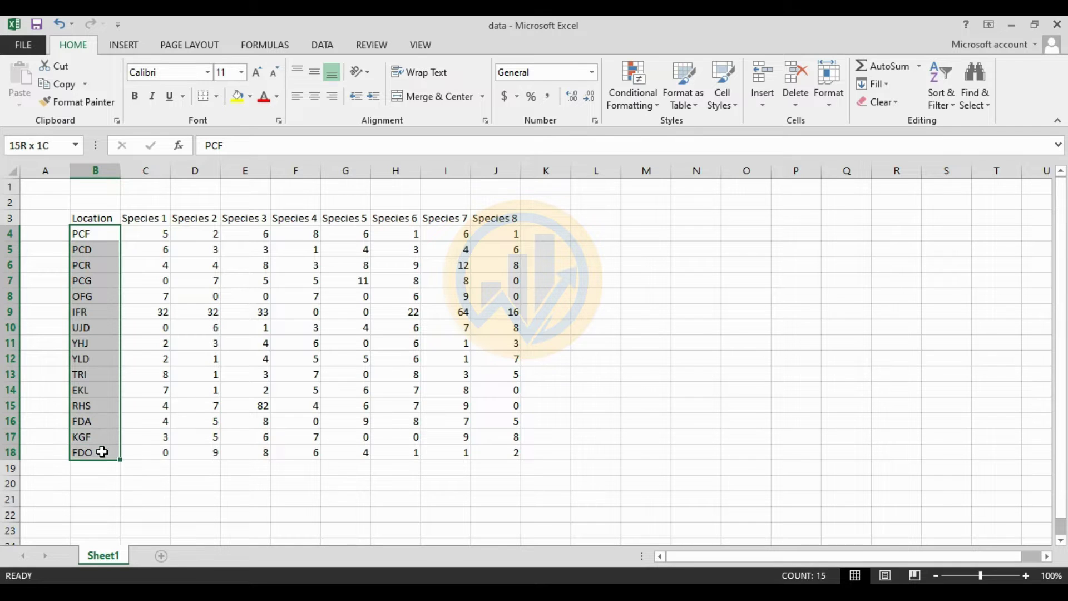
click(145, 221)
drag(146, 221, 491, 231)
click(295, 296)
drag(155, 243, 453, 456)
click(608, 440)
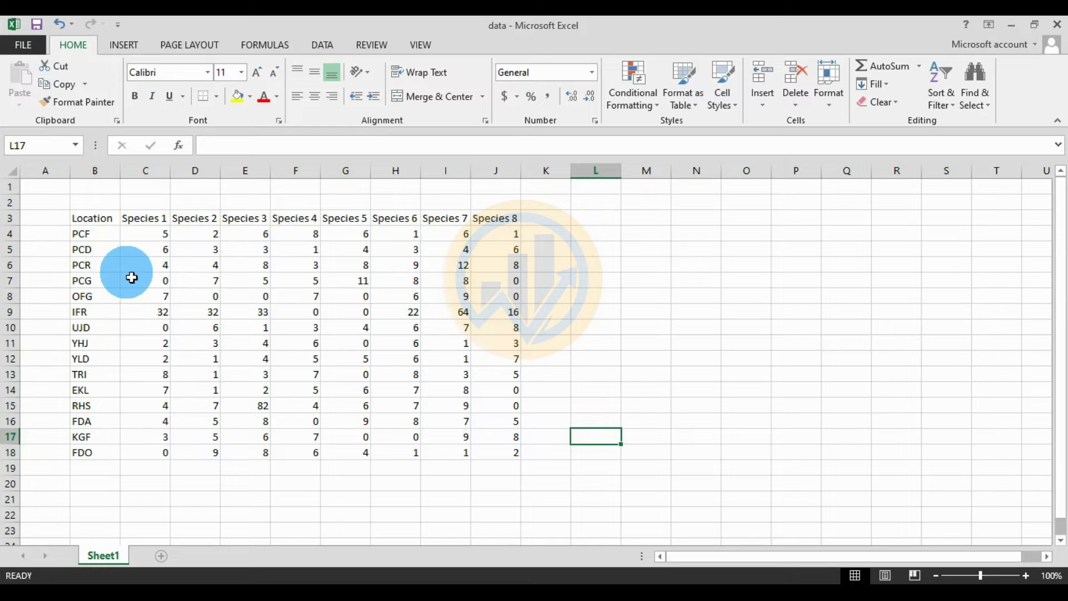
Copy the whole table B3:J18, headers included
drag(92, 223, 489, 455)
right_click(460, 393)
click(493, 105)
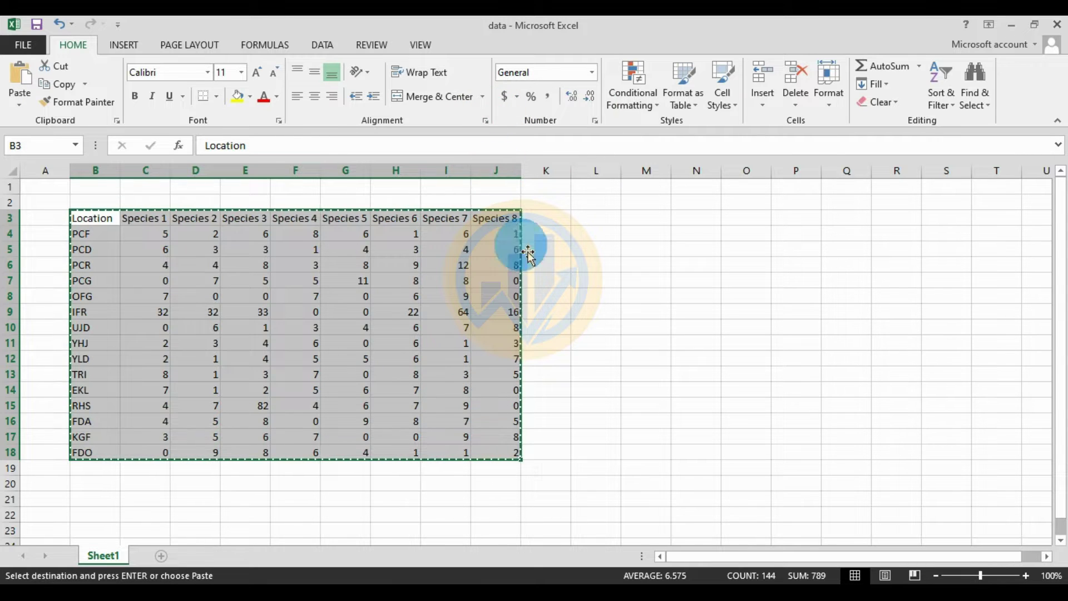
With row and column attributes shown, paste the table at the Name/Name cell in PAST
key(alt+Tab)
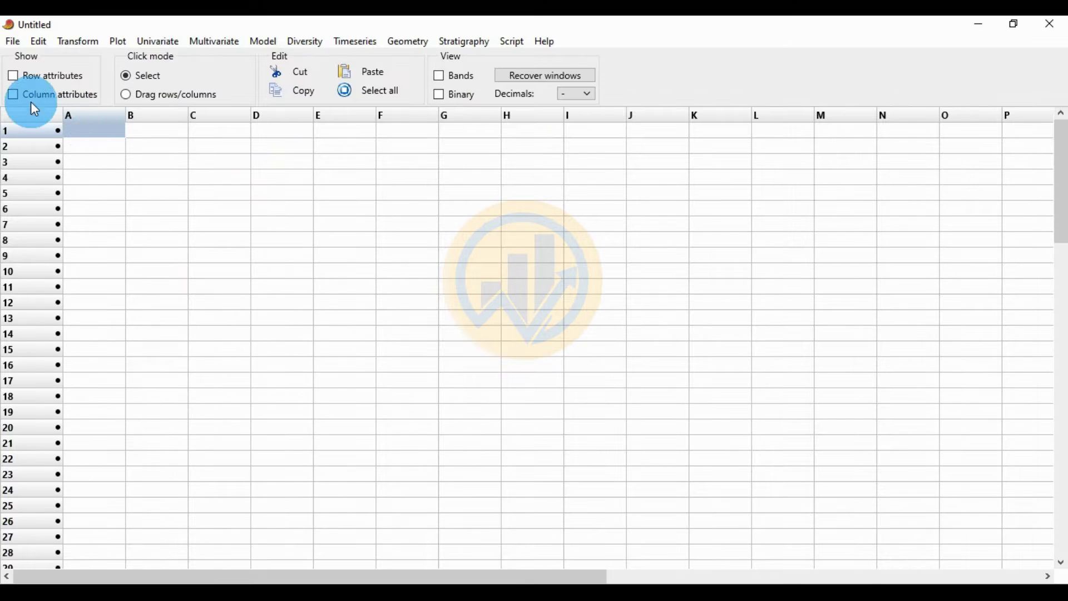
click(13, 76)
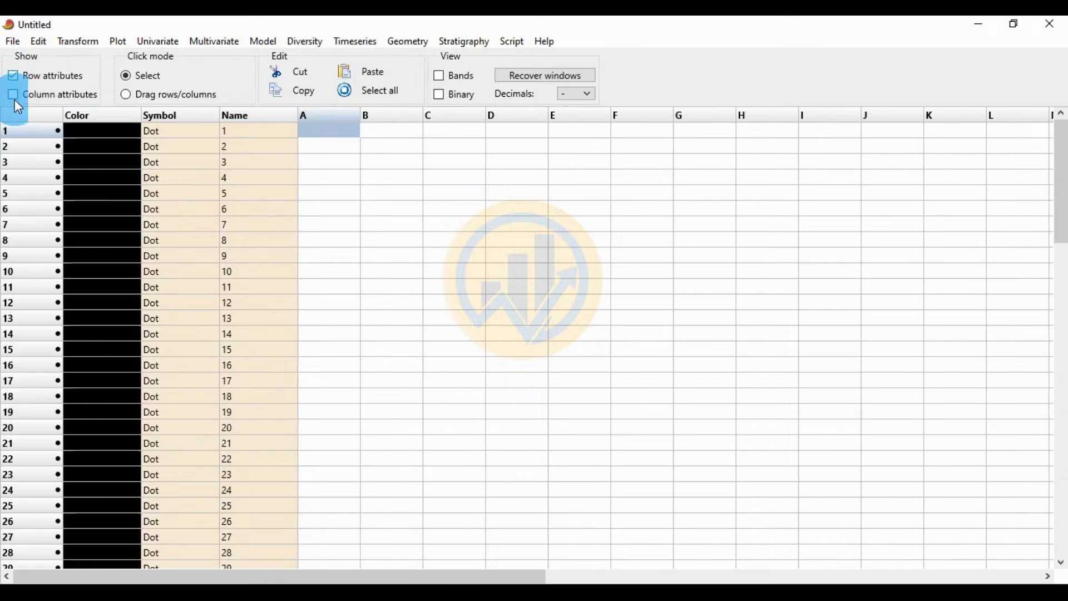
click(14, 99)
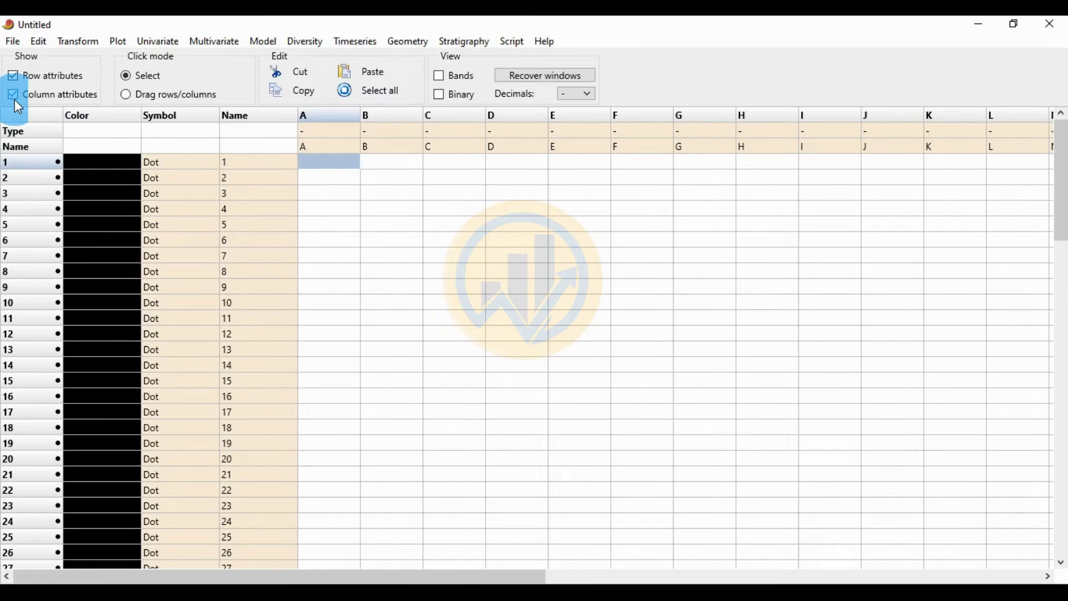
click(262, 146)
click(360, 72)
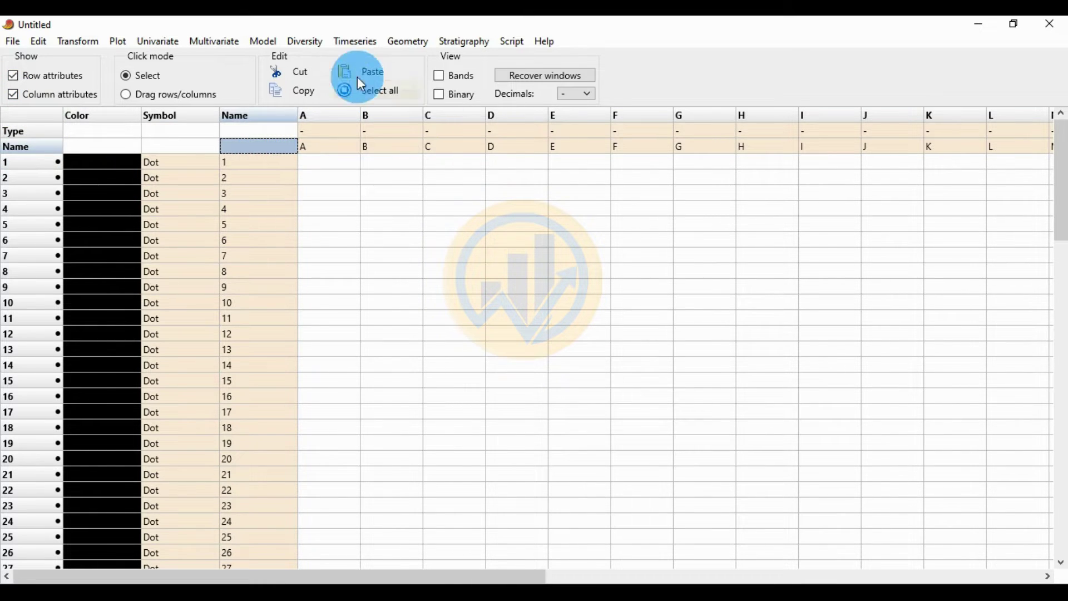
click(22, 147)
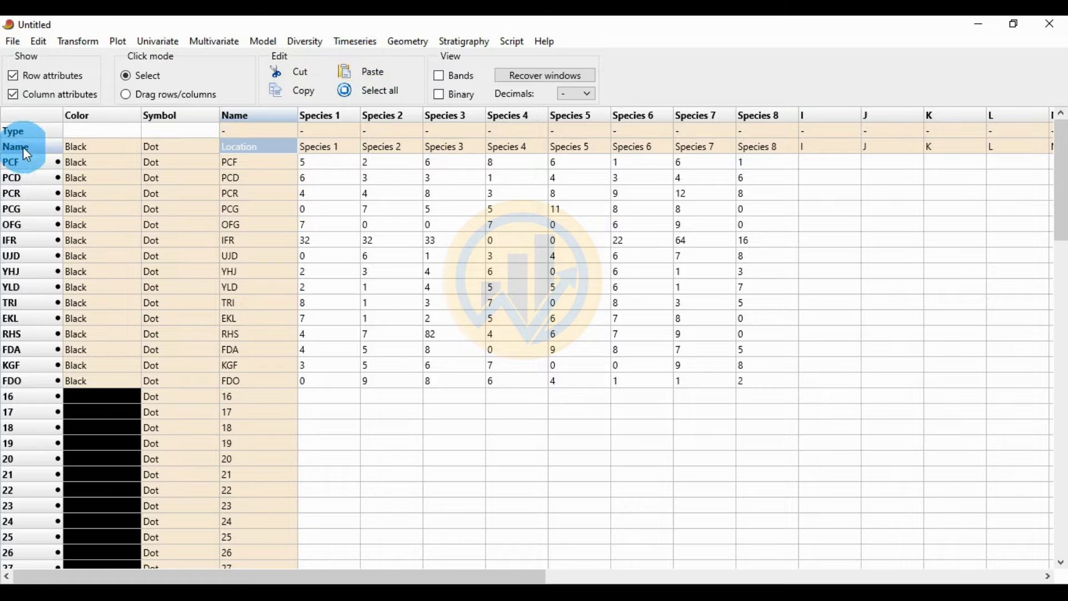
Hide the row and column attributes and select the whole data table
click(16, 95)
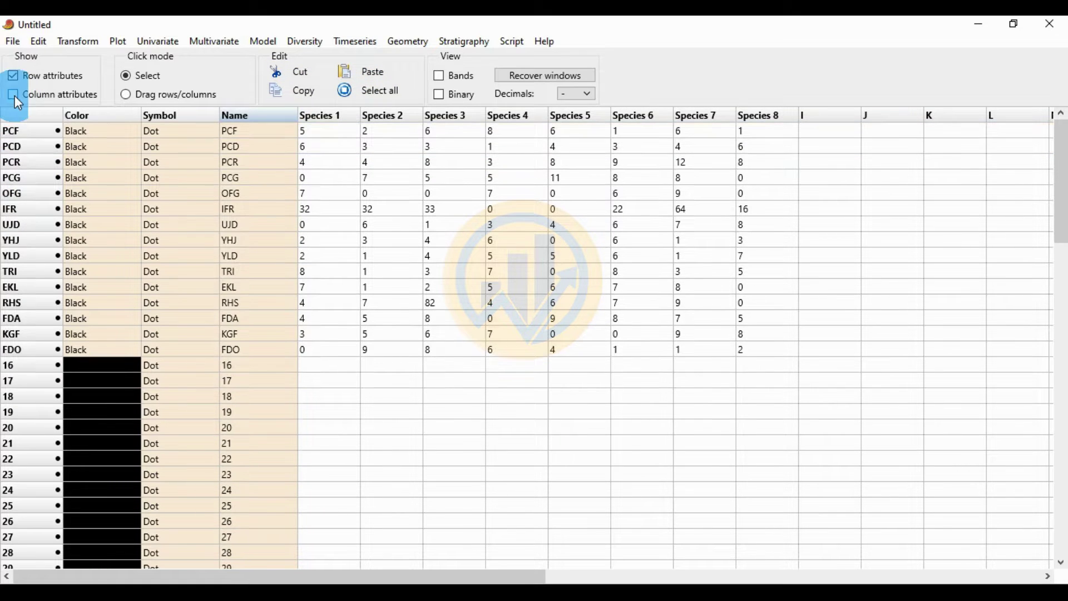
click(14, 76)
click(531, 413)
drag(532, 351, 220, 224)
drag(181, 195, 71, 130)
Run Multivariate > Ordination > Correspondence (CA), maximize it, and view the Summary eigenvalues
click(226, 41)
mouse_move(244, 64)
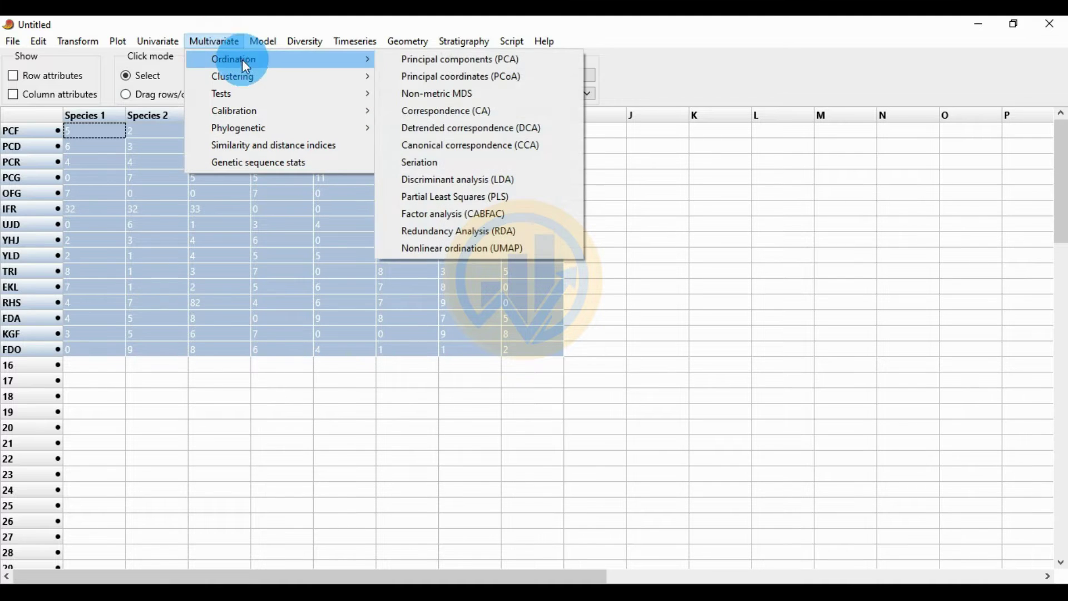
click(466, 114)
click(504, 152)
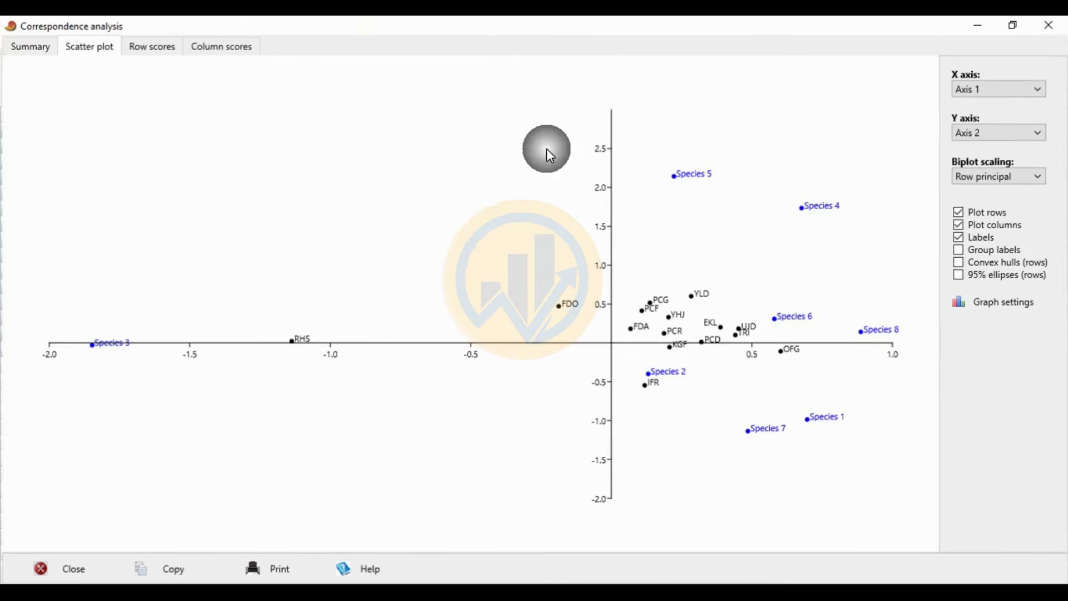
click(25, 47)
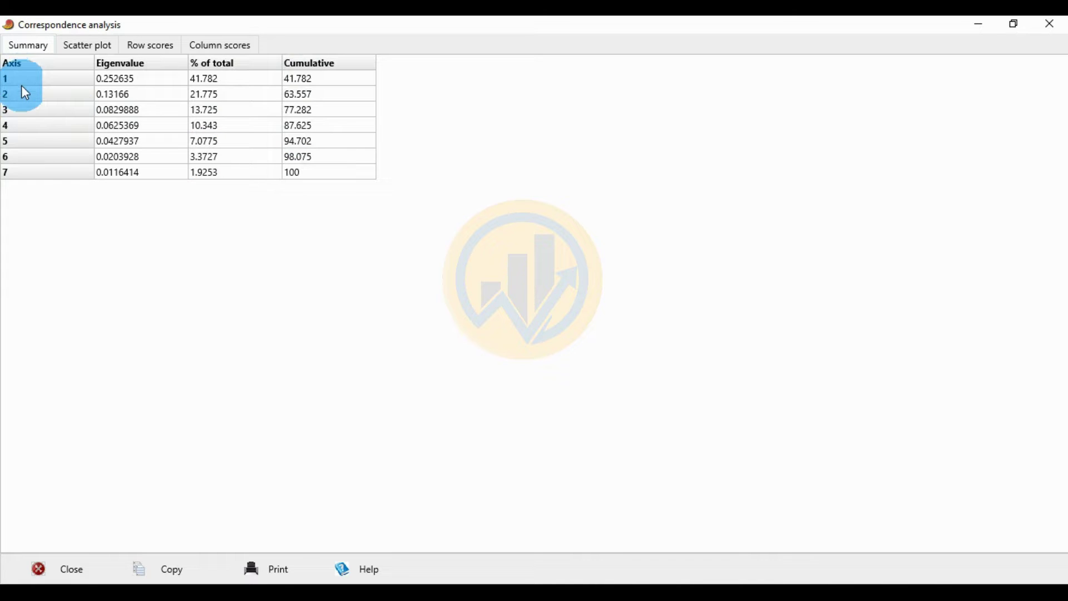
Show the Scatter plot biplot, keeping Axis 1 on X and Axis 2 on Y
click(66, 48)
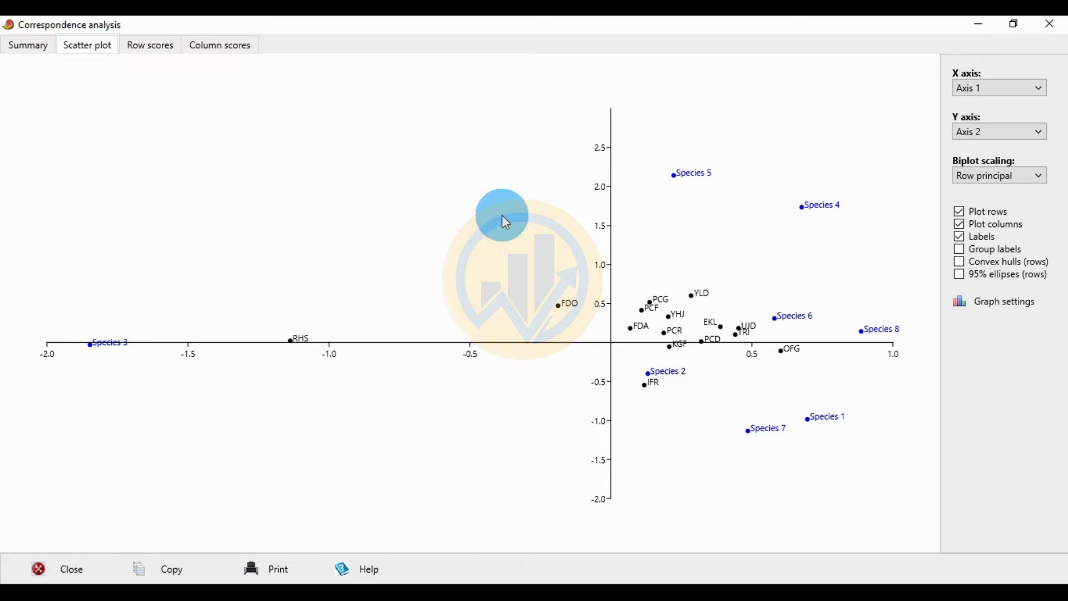
click(979, 89)
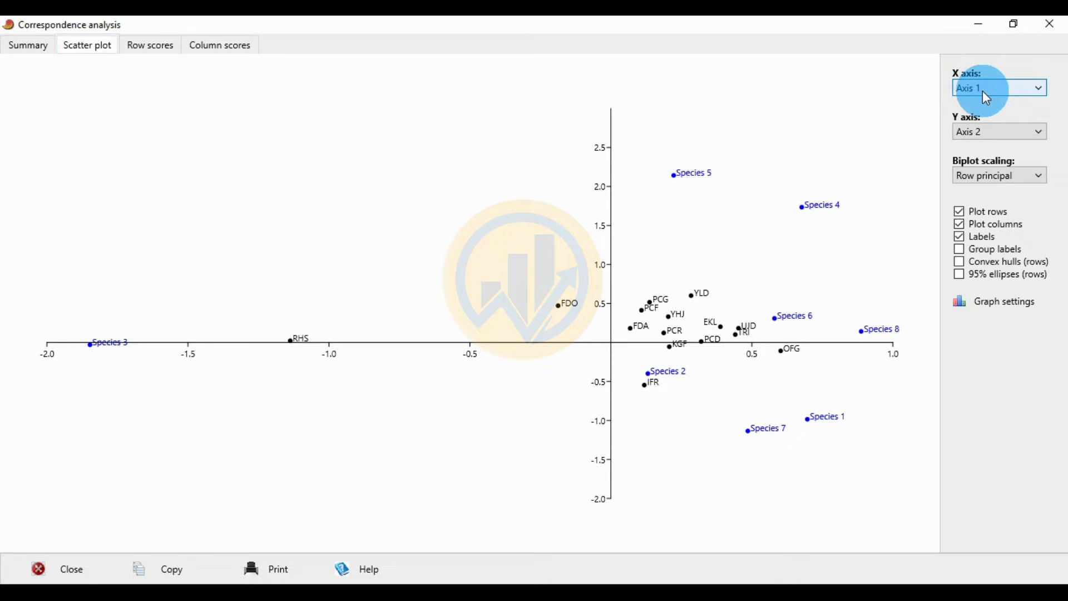
click(679, 404)
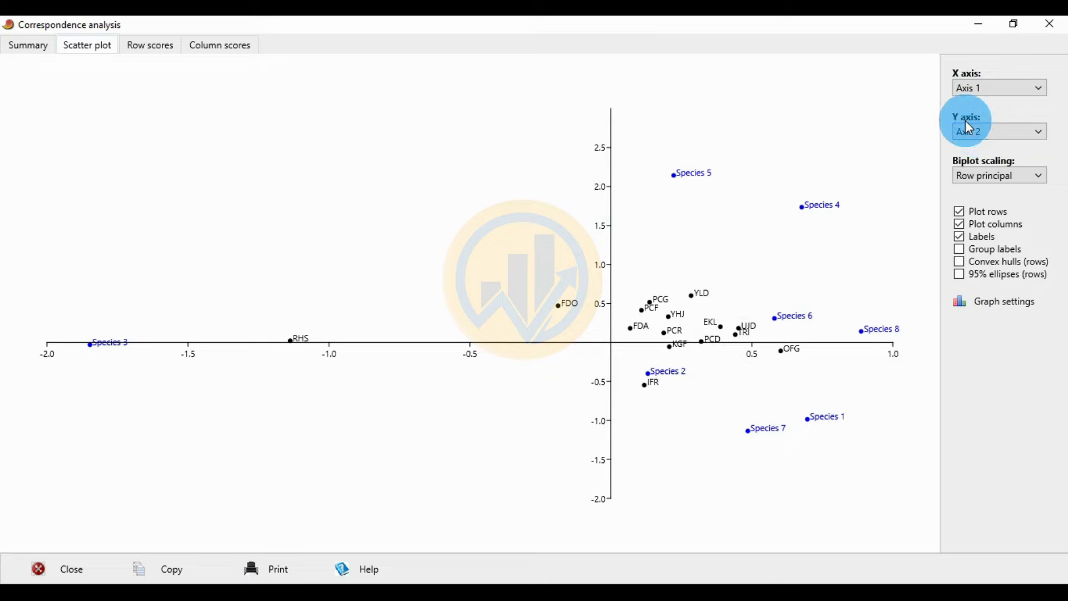
click(1039, 89)
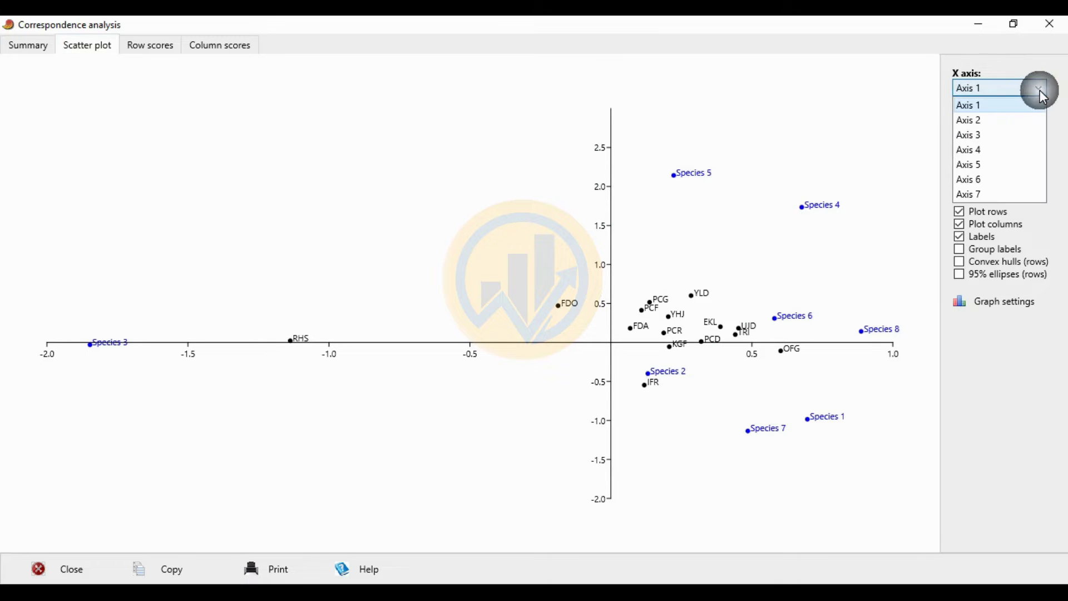
click(976, 106)
click(991, 131)
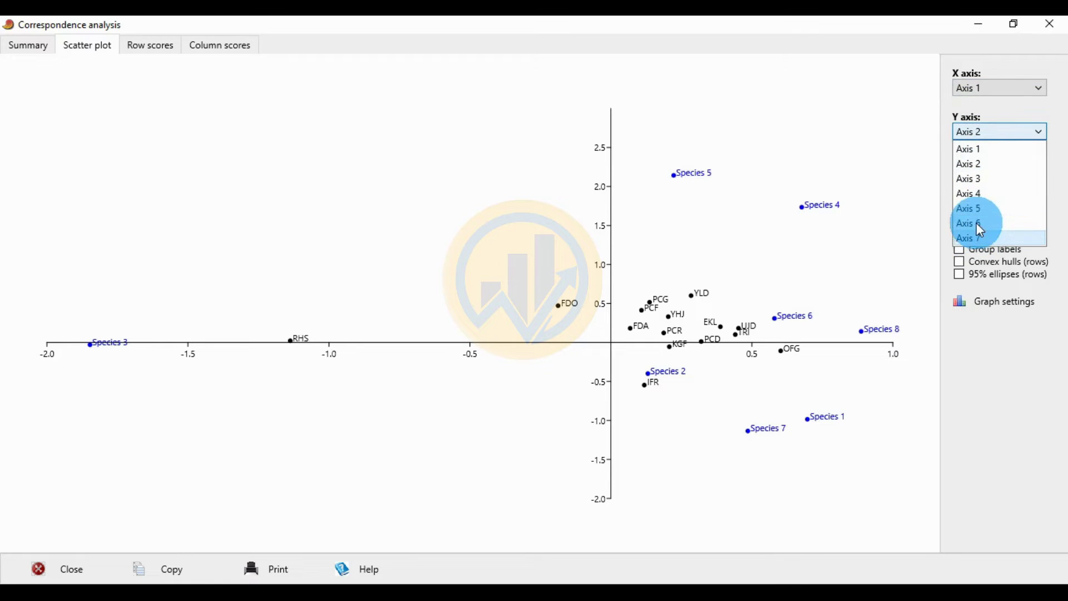
click(982, 164)
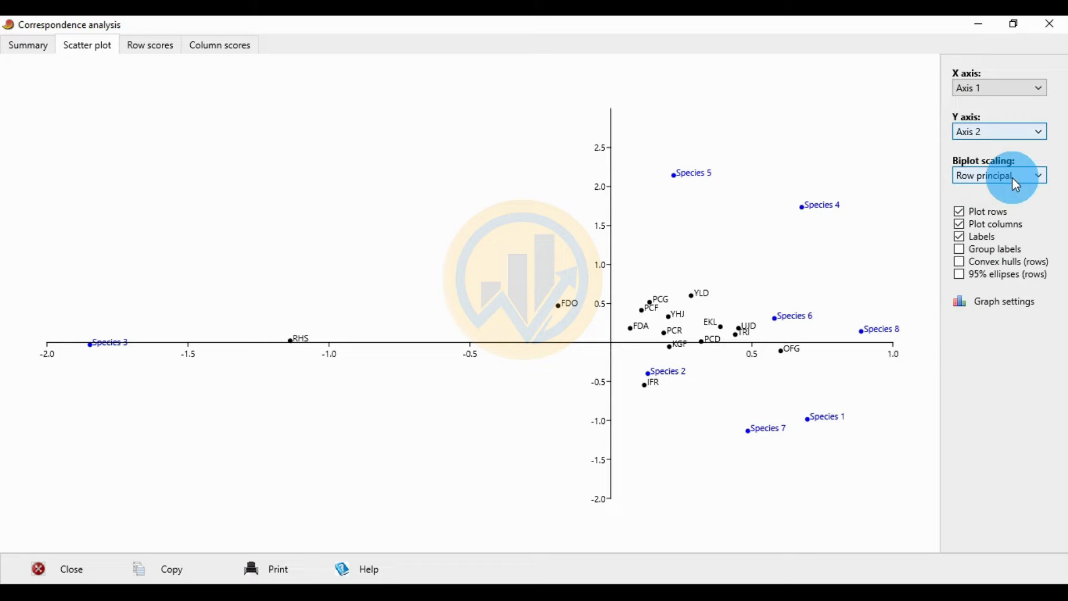
click(1033, 177)
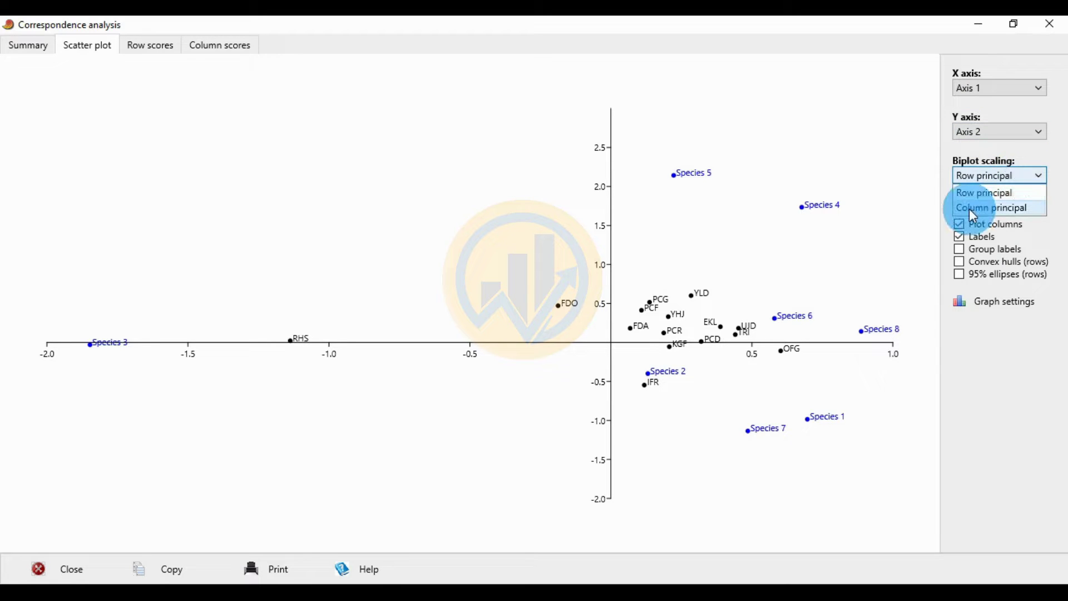
click(985, 209)
click(999, 177)
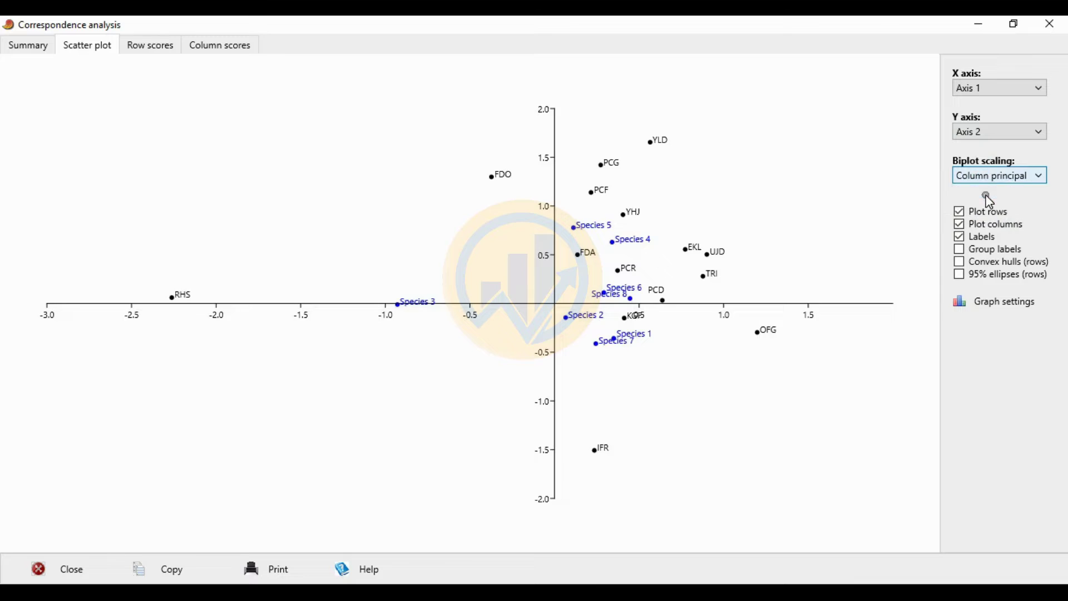
click(989, 195)
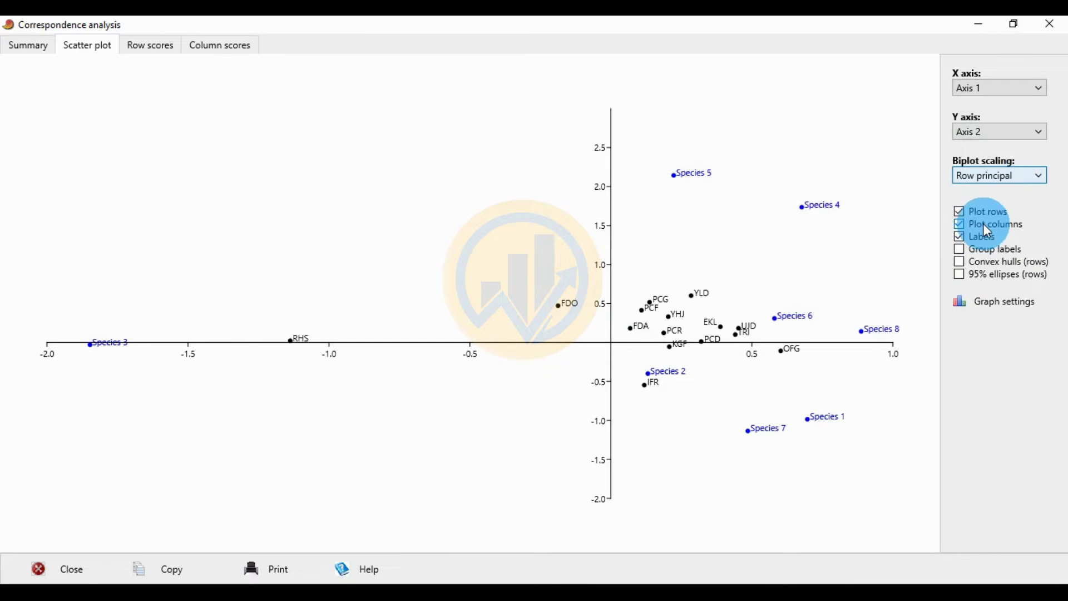
click(961, 213)
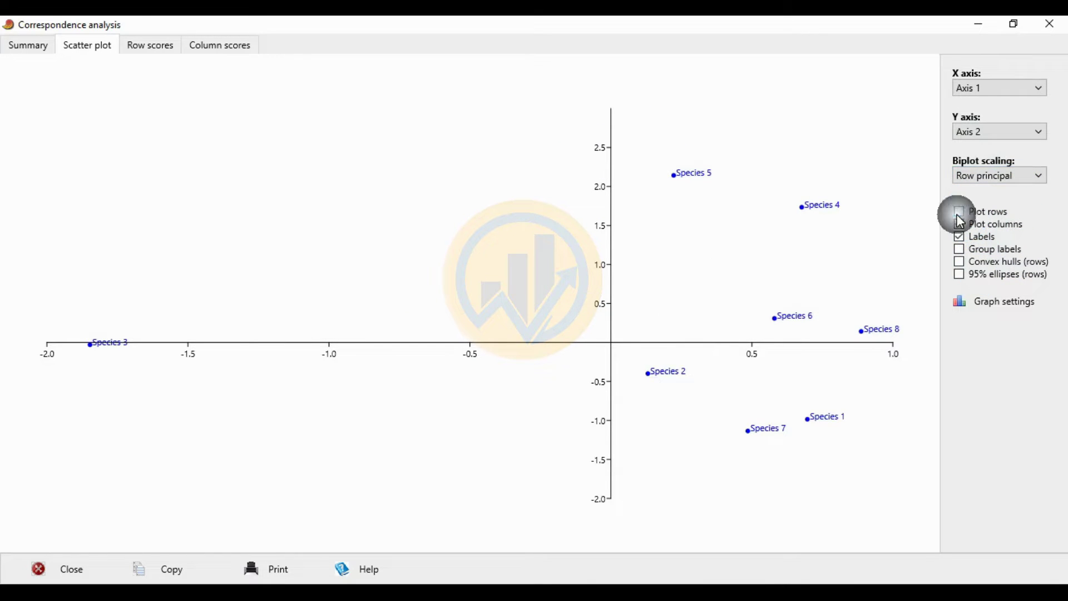
click(960, 214)
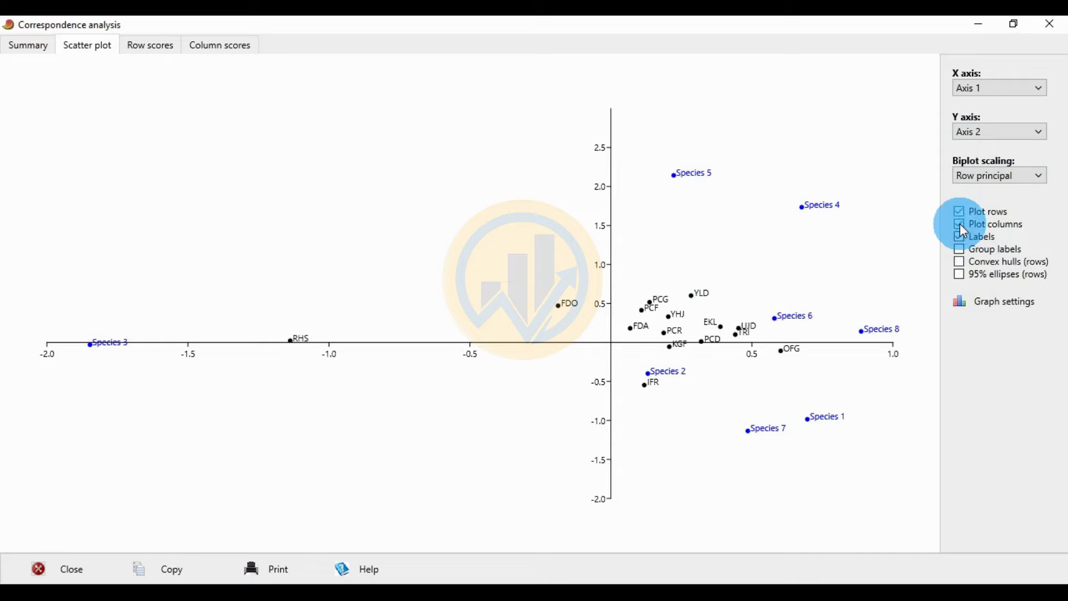
click(960, 224)
click(959, 224)
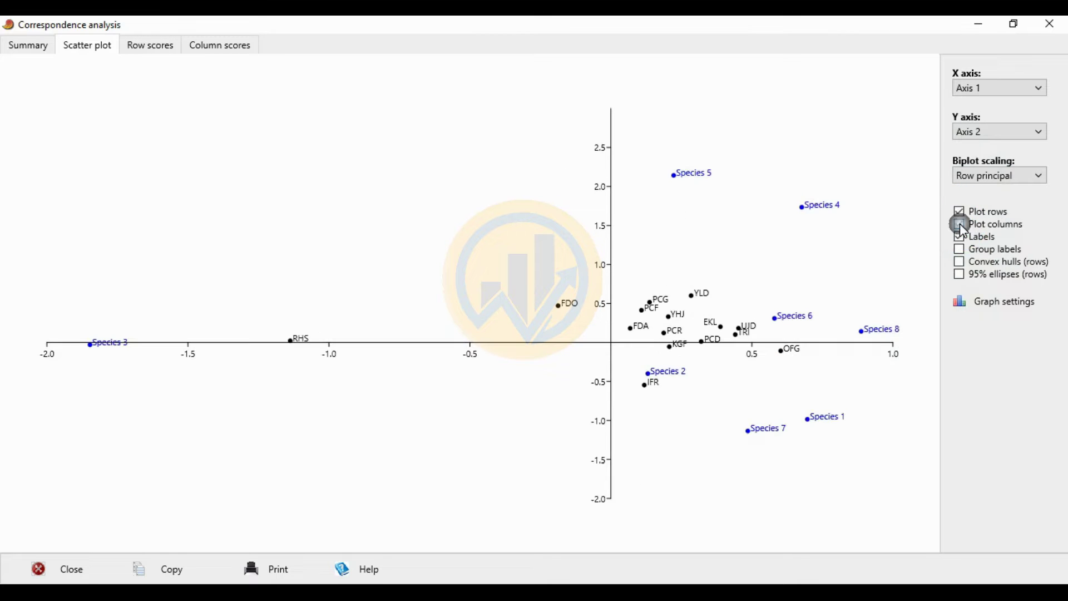
click(961, 251)
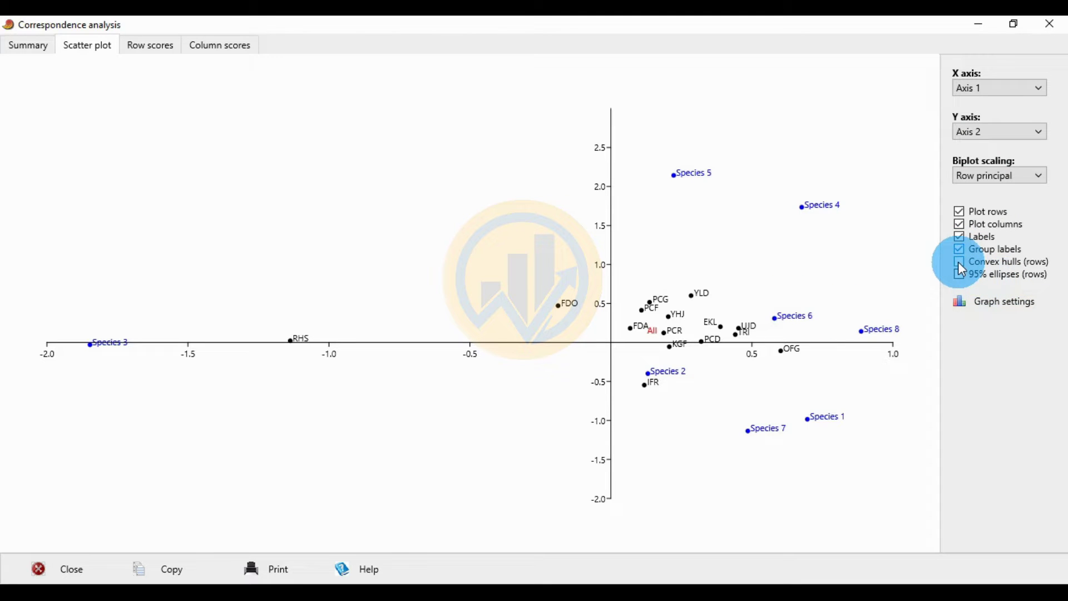
click(960, 263)
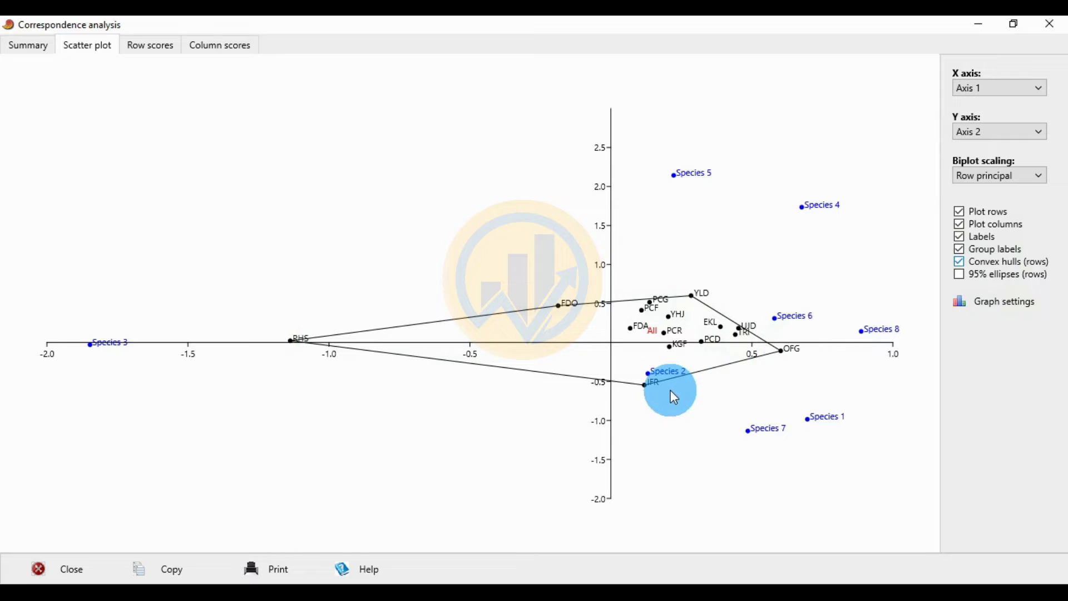
click(959, 262)
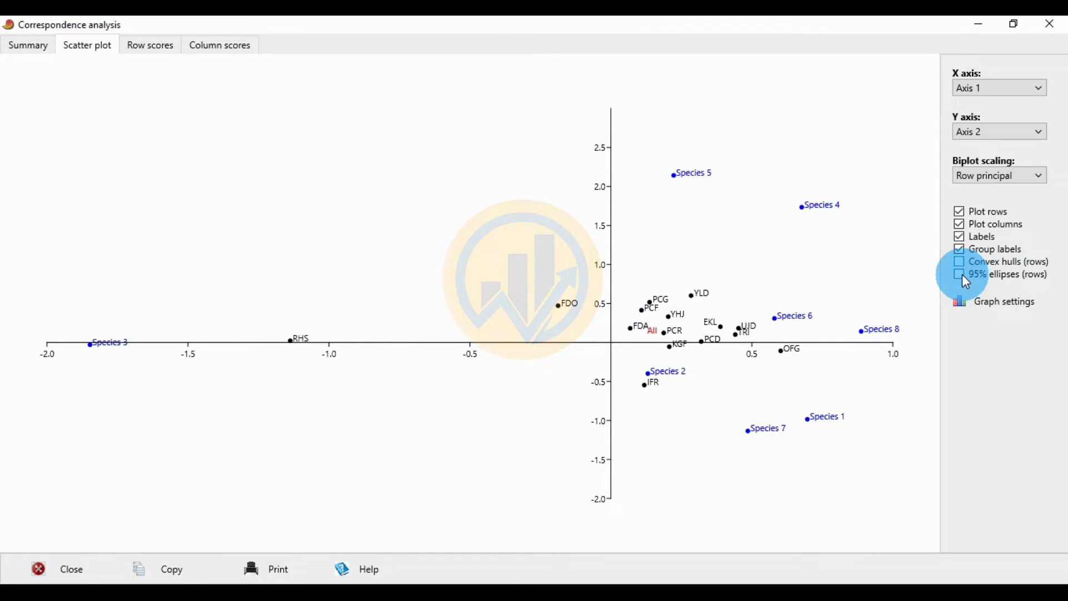
click(961, 275)
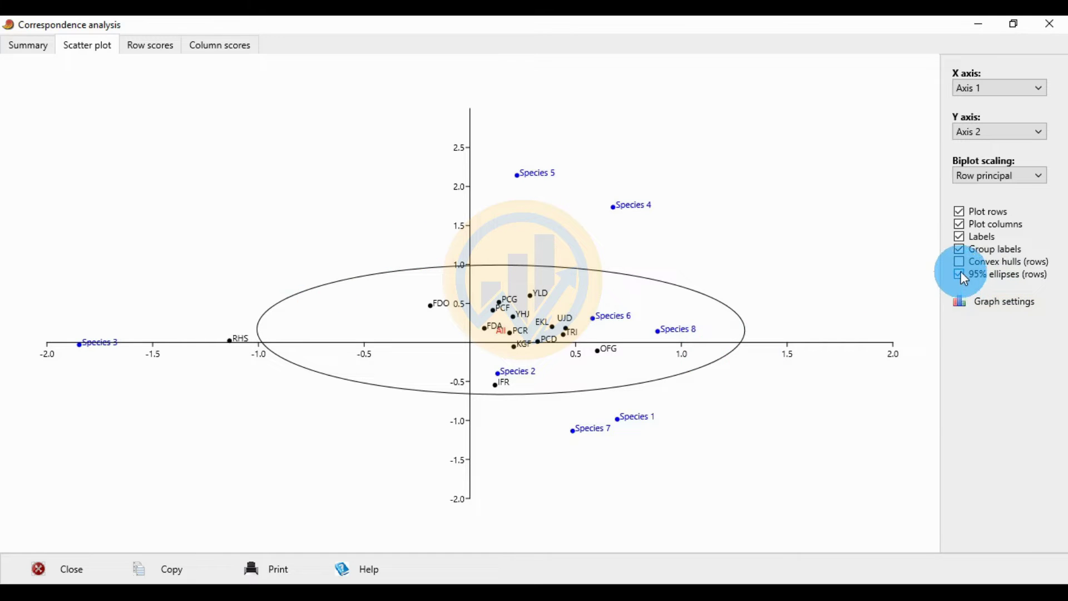
click(961, 275)
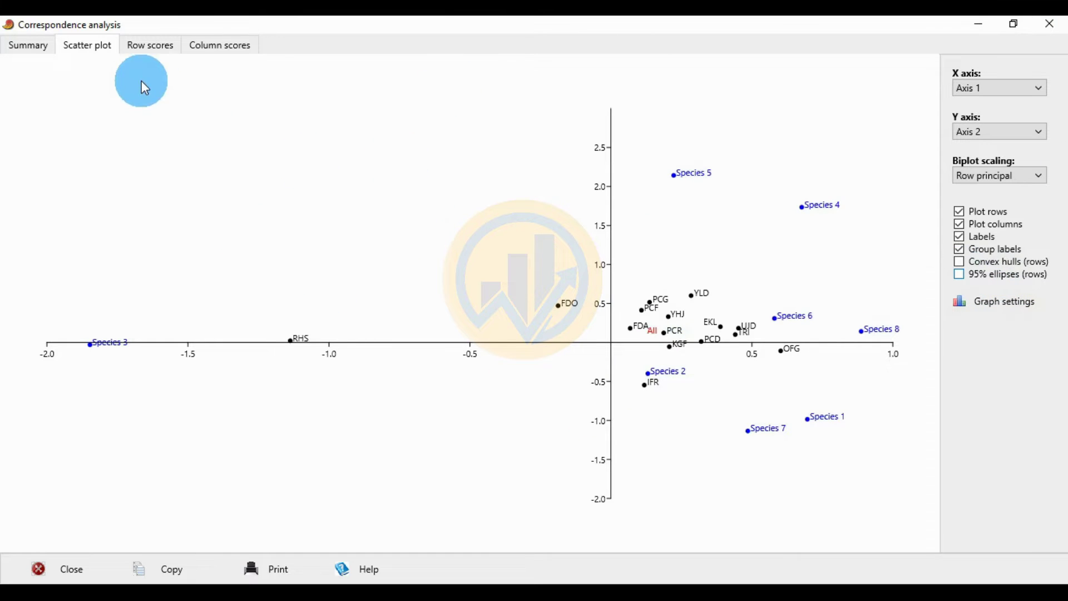
click(217, 47)
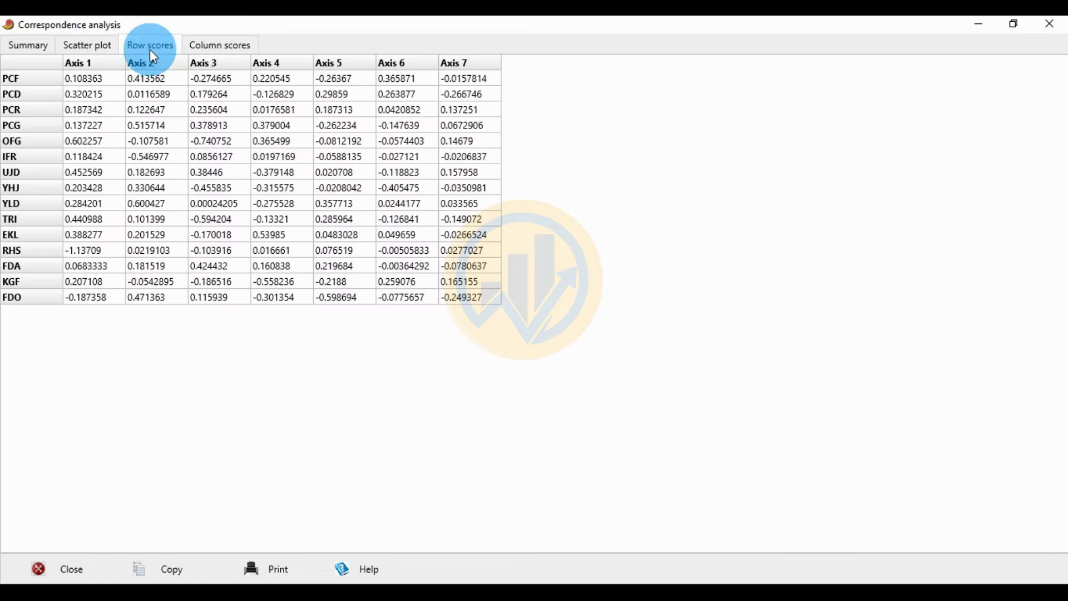
click(152, 48)
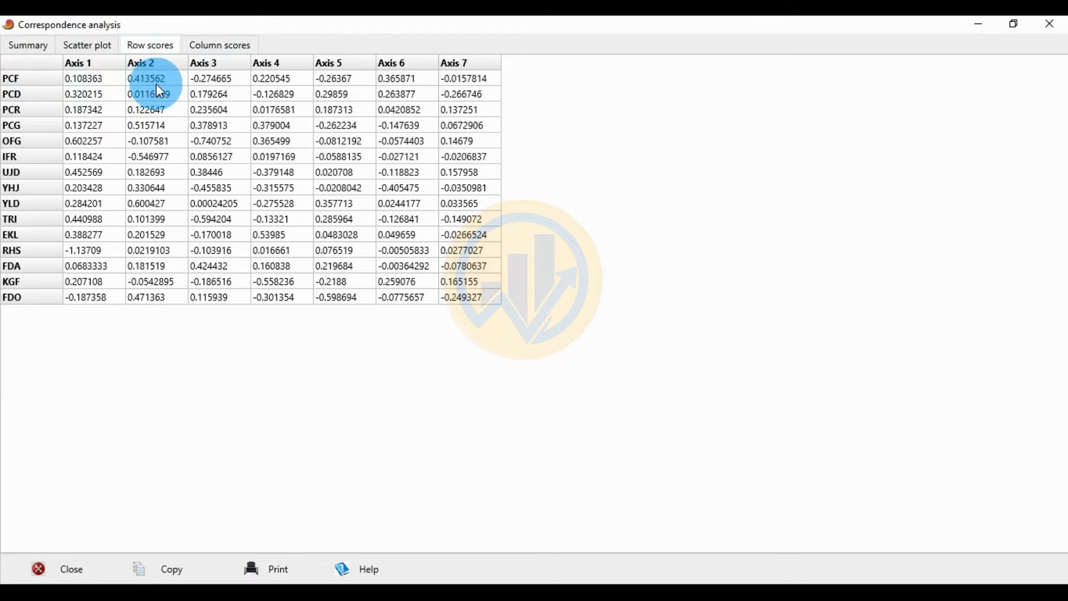
click(91, 45)
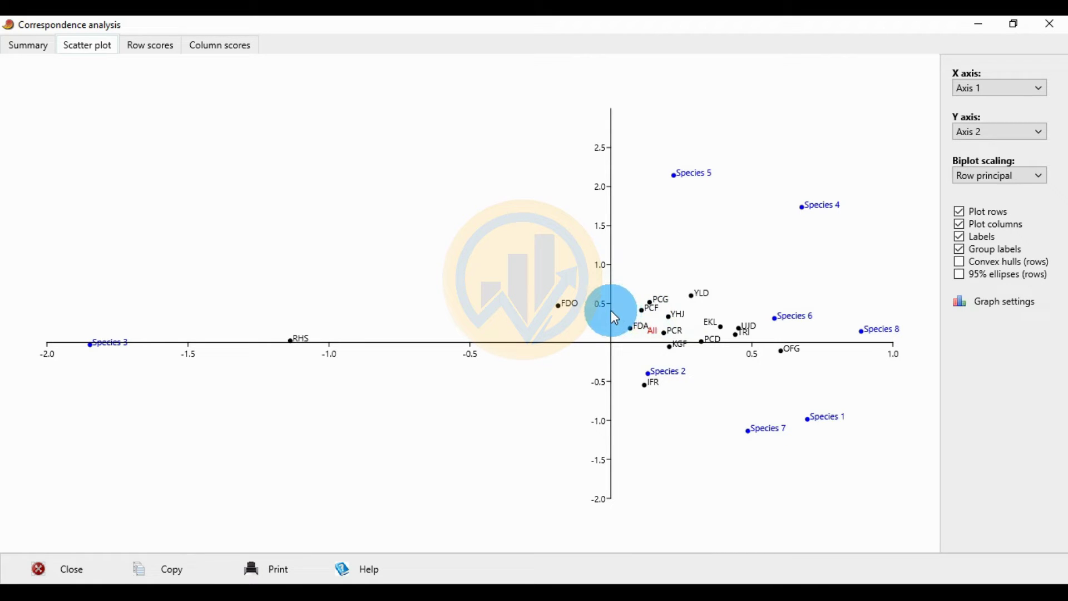
Show the Row scores table for the locations across Axes 1–7
click(140, 44)
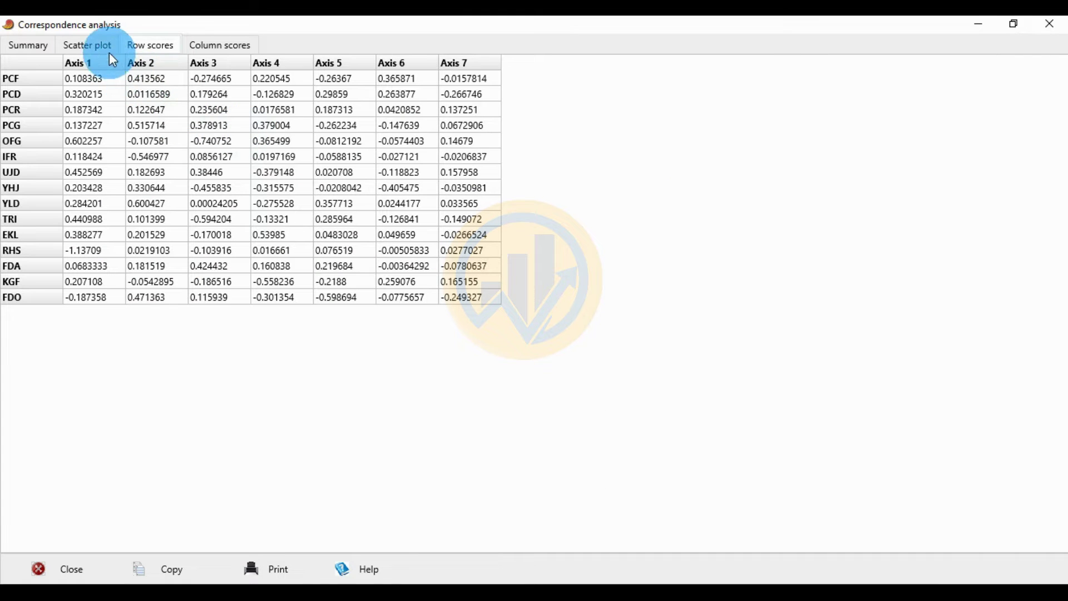
click(85, 46)
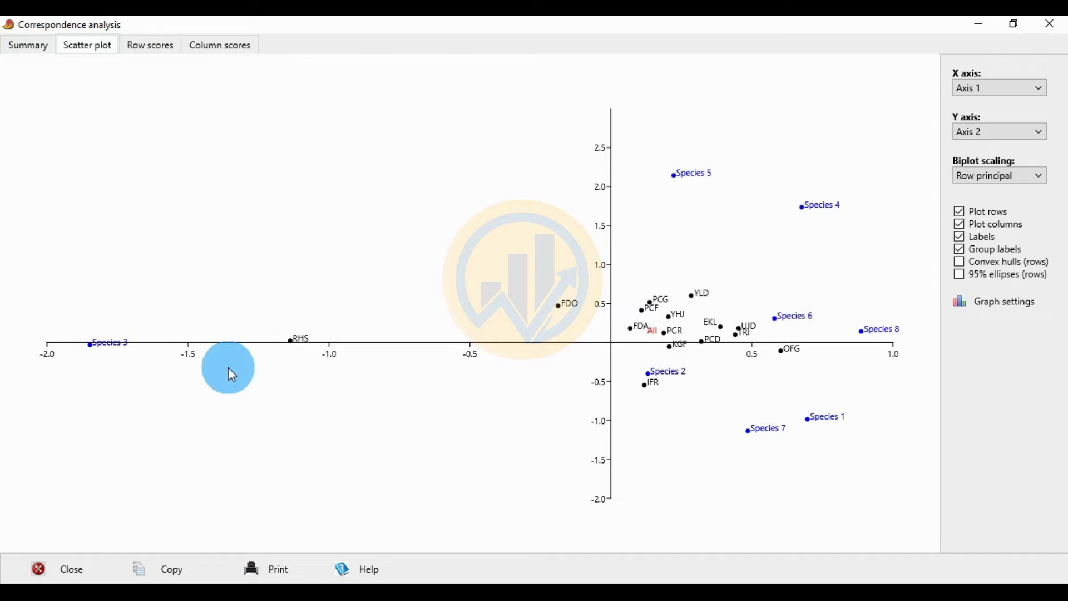
click(143, 43)
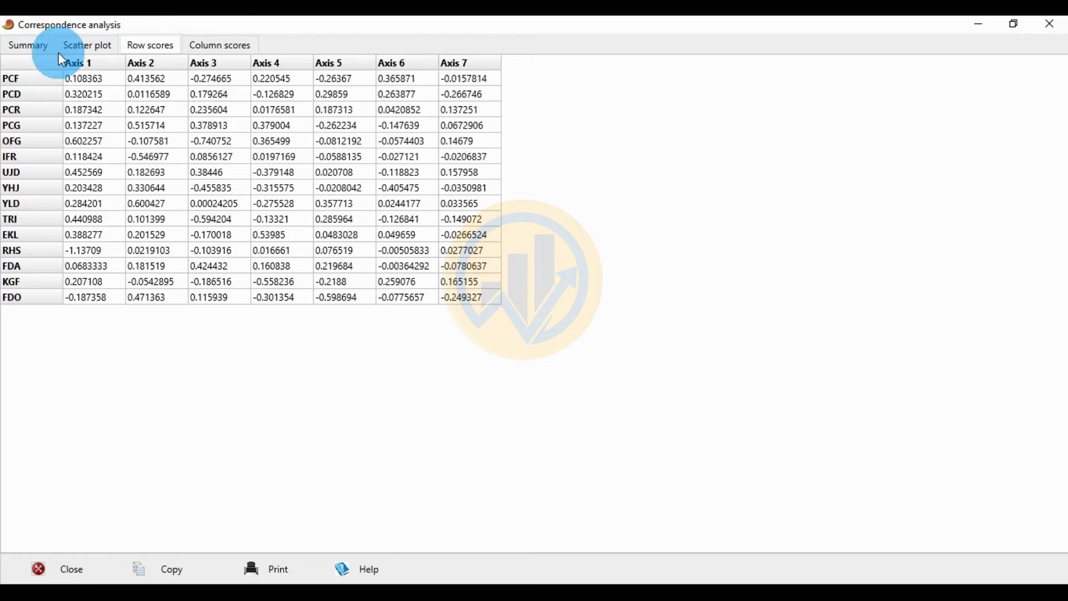
Compare the Axis 1 vs Axis 2 biplot against the row scores, ending on the biplot
click(90, 46)
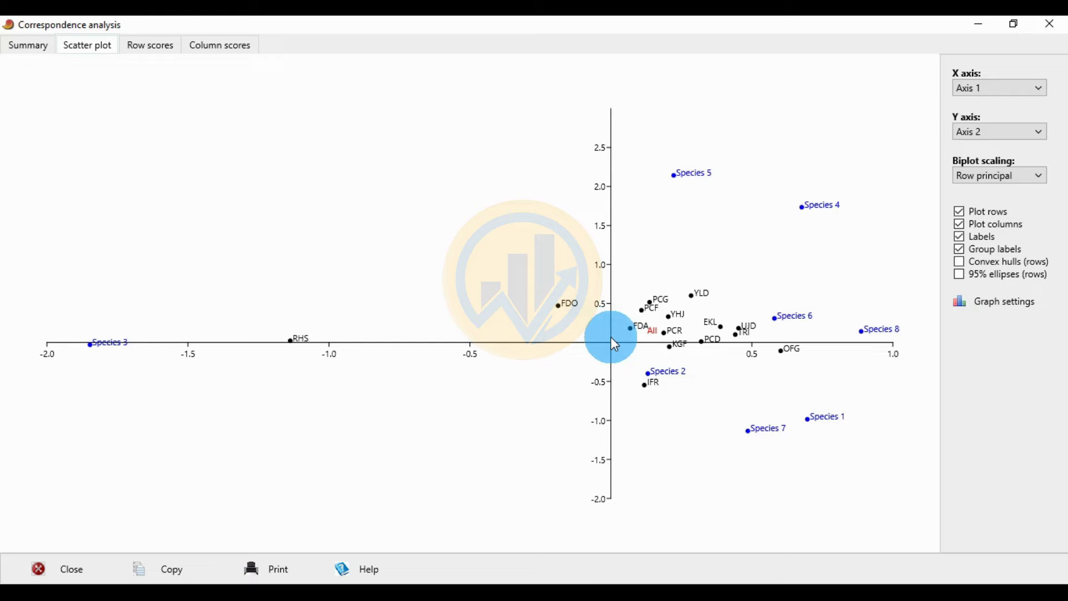
click(144, 68)
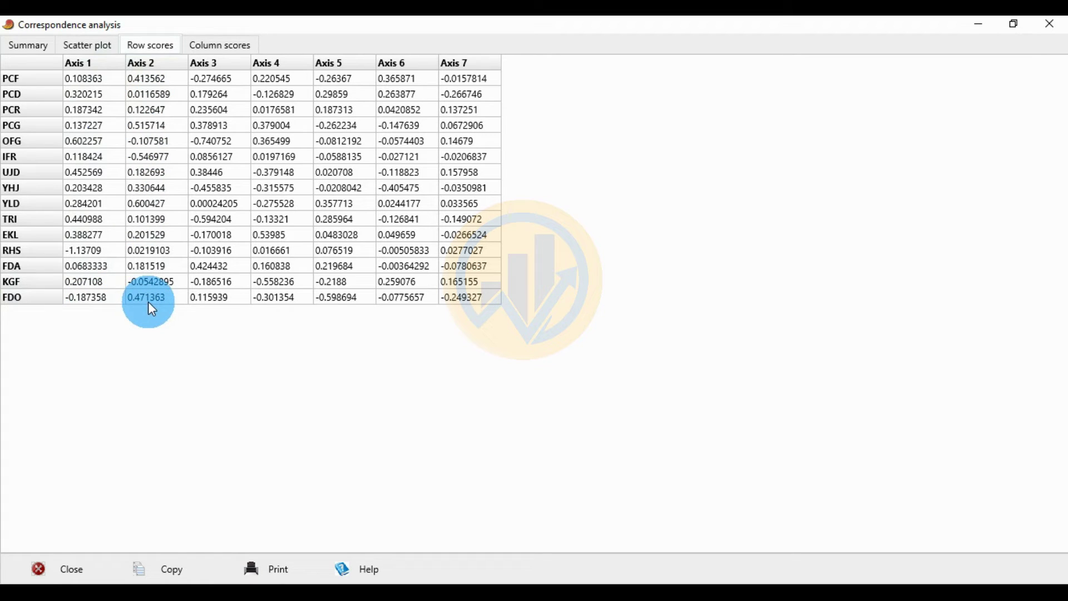
click(79, 47)
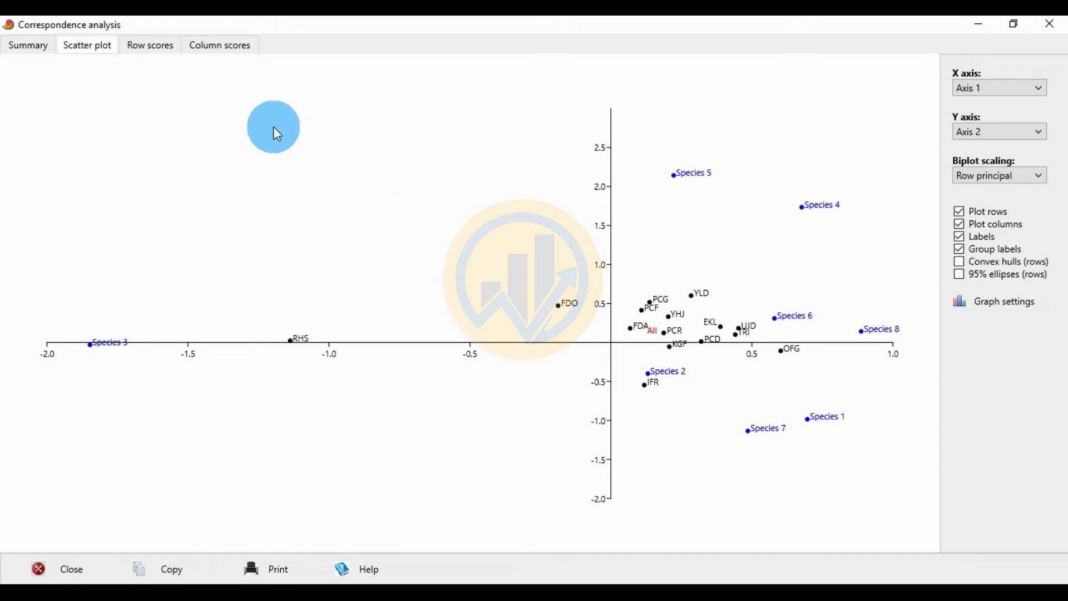
click(160, 48)
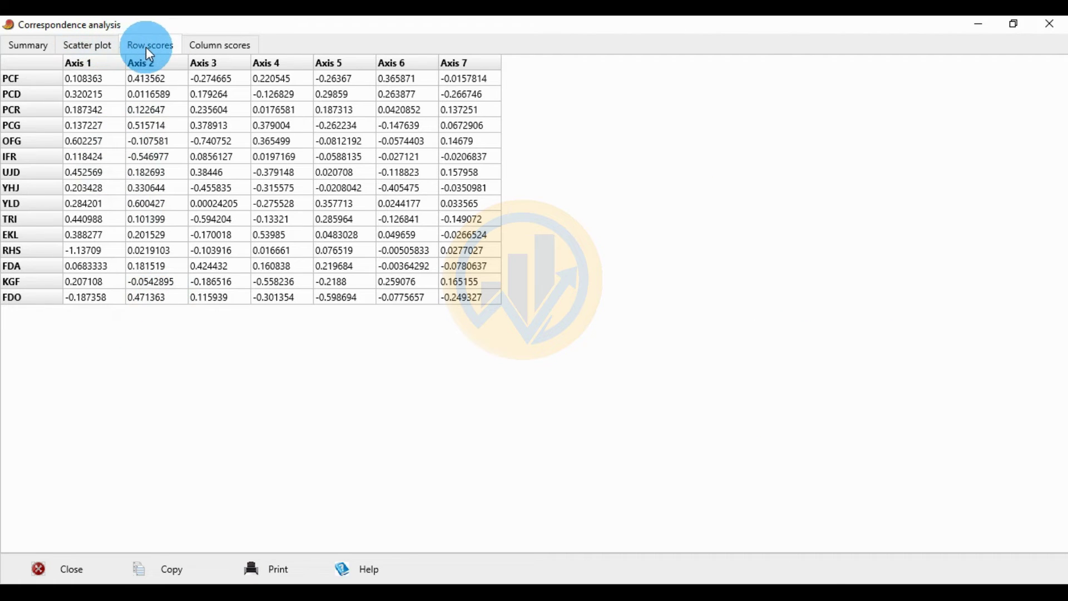
click(103, 48)
click(658, 424)
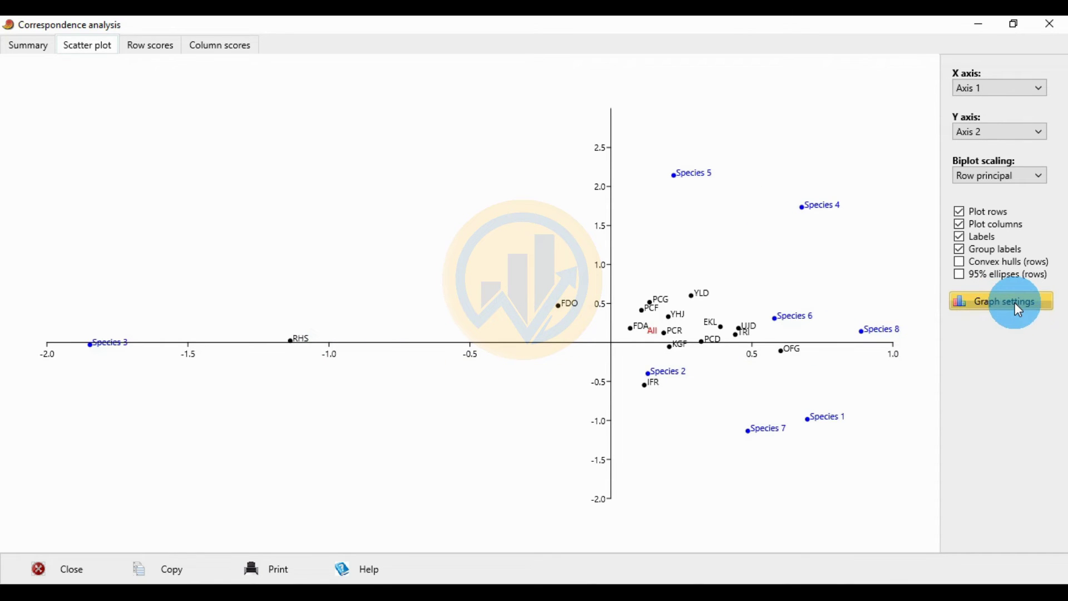
Switch biplot scaling to Column principal and check the updated row and column scores
click(1020, 181)
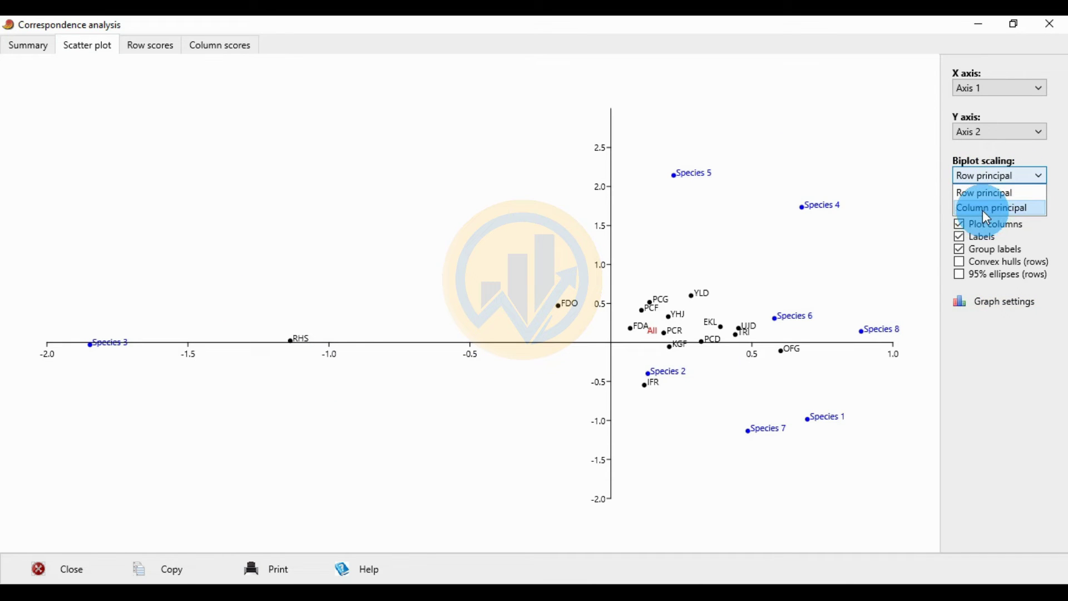
click(982, 210)
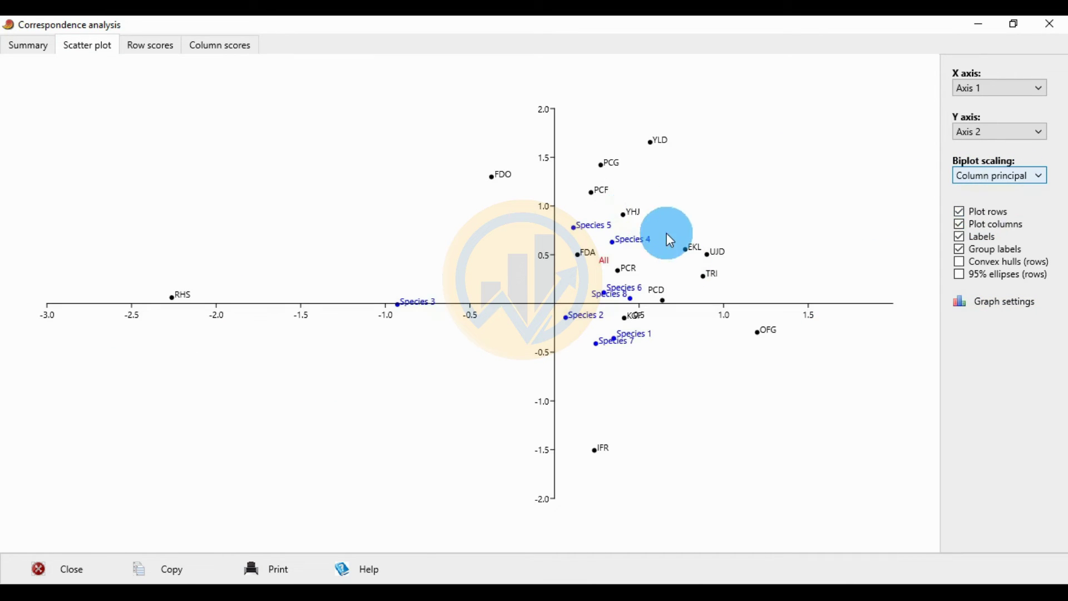
click(216, 47)
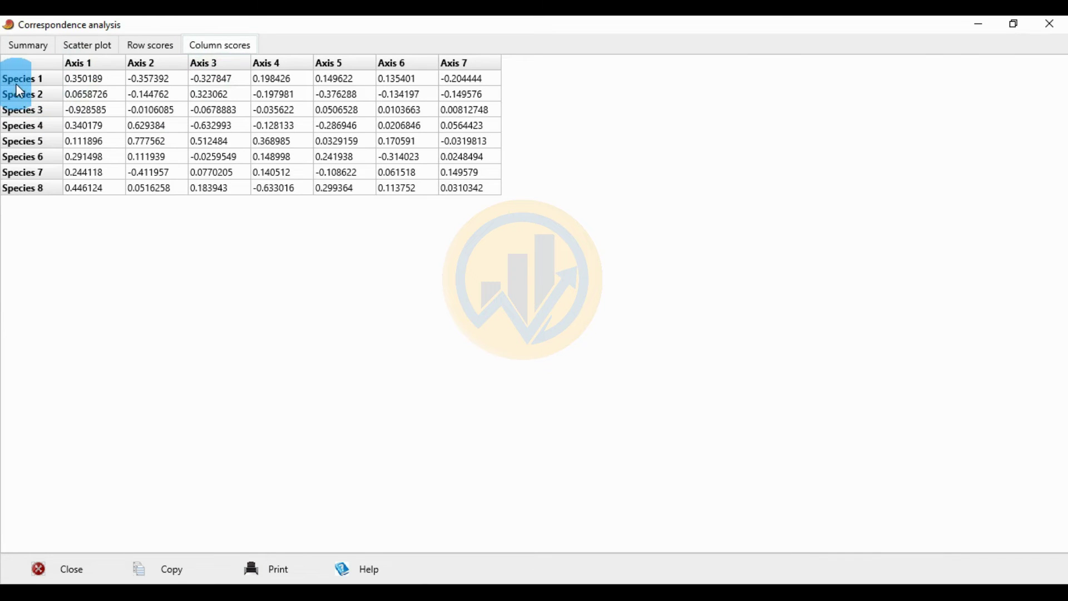
click(151, 47)
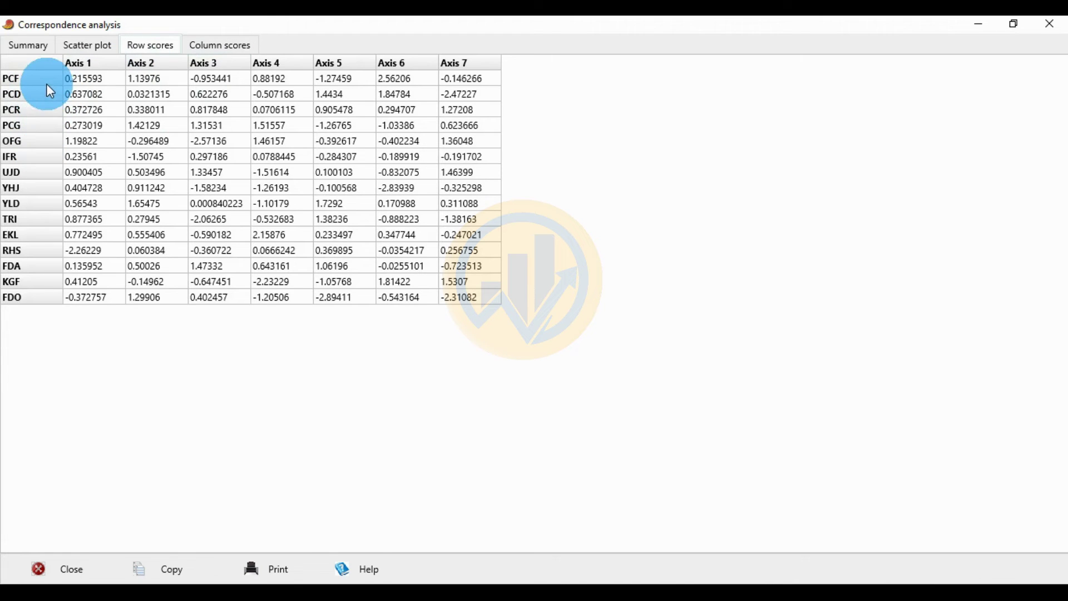
click(220, 46)
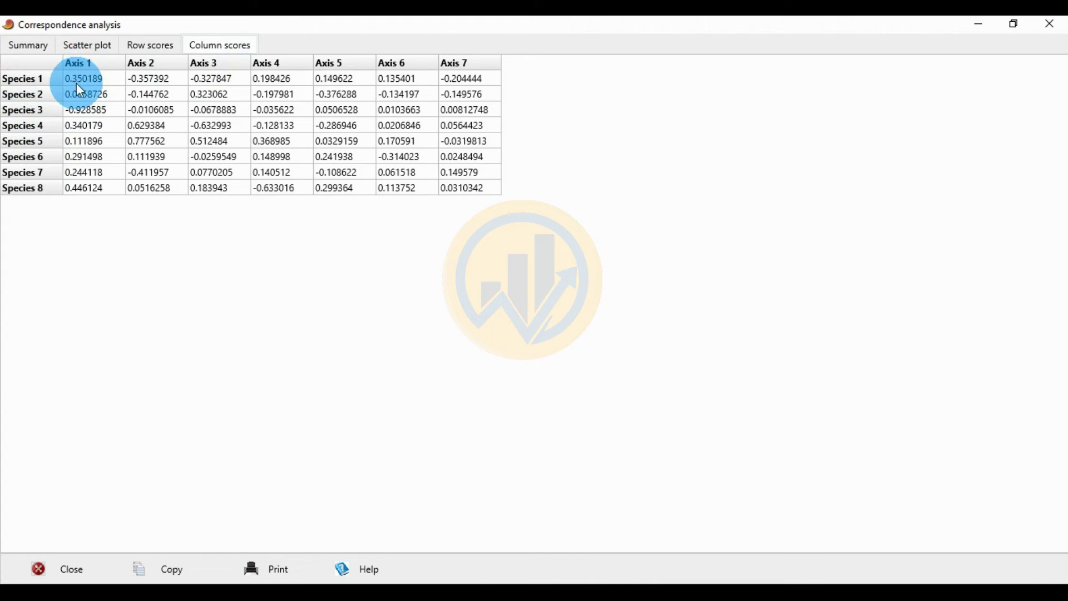
click(161, 56)
click(588, 189)
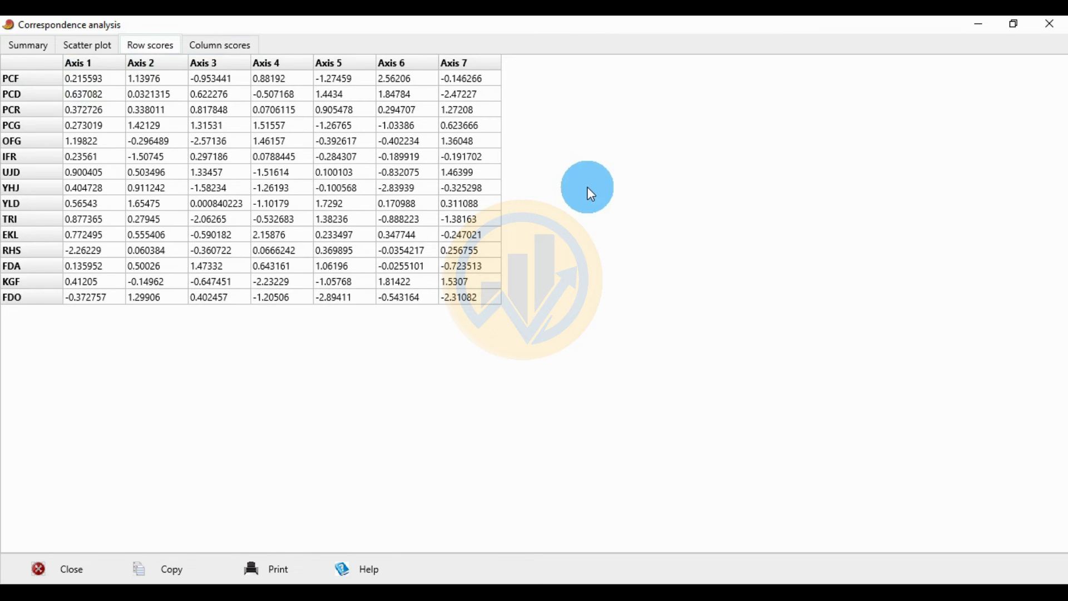
Compare the rescaled biplot with the column scores, then open Graph preferences
click(93, 44)
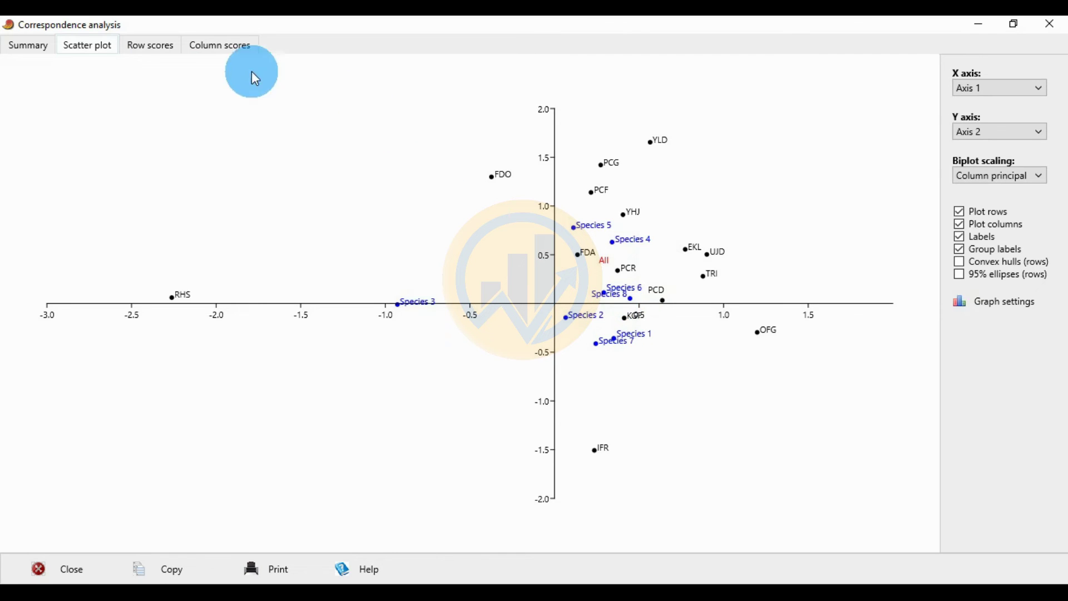
click(228, 45)
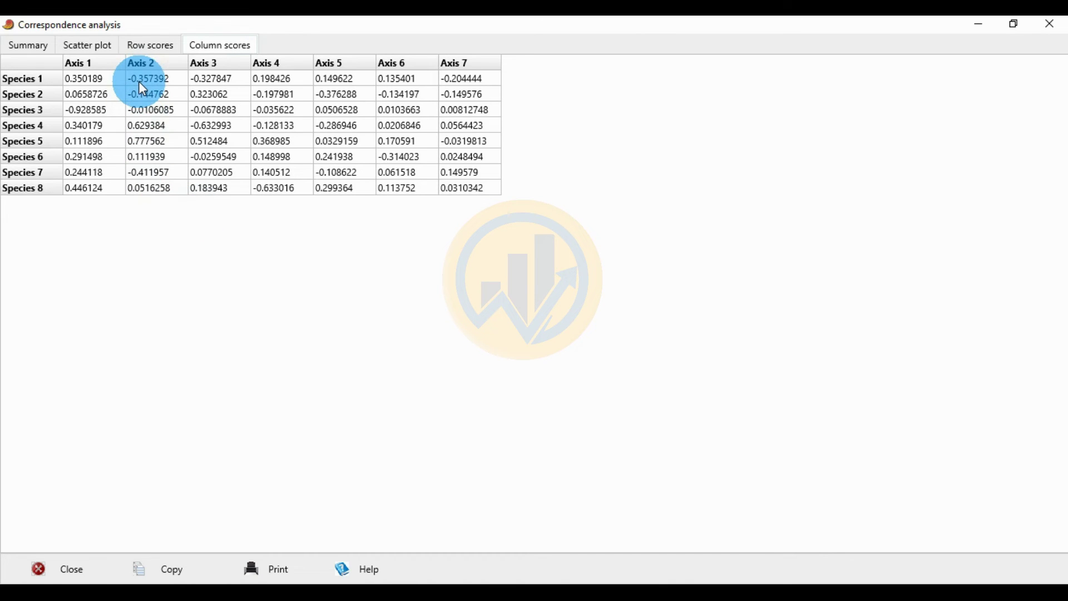
click(86, 51)
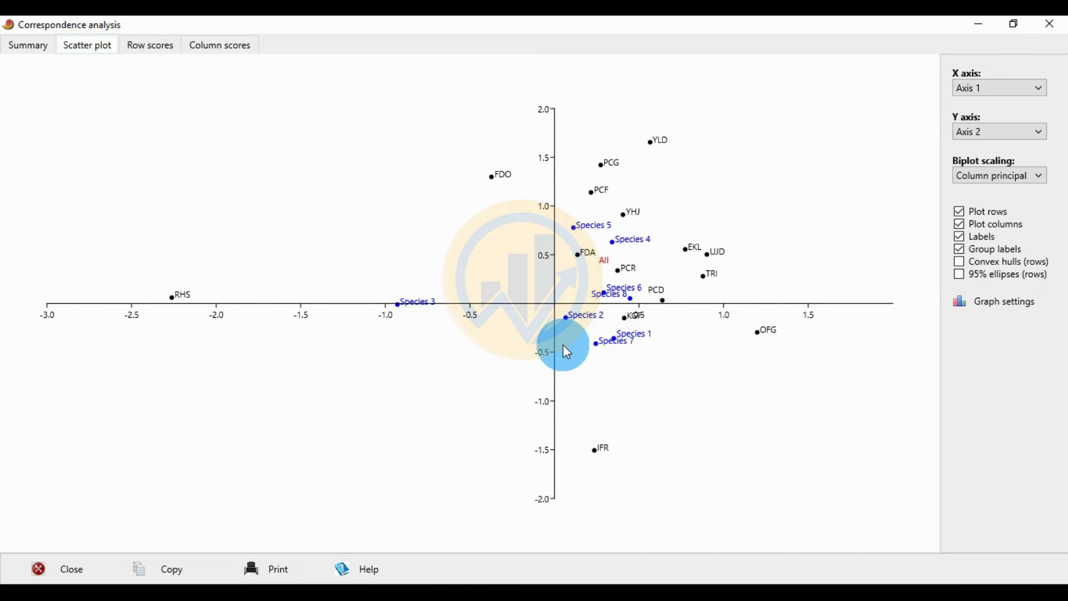
click(238, 59)
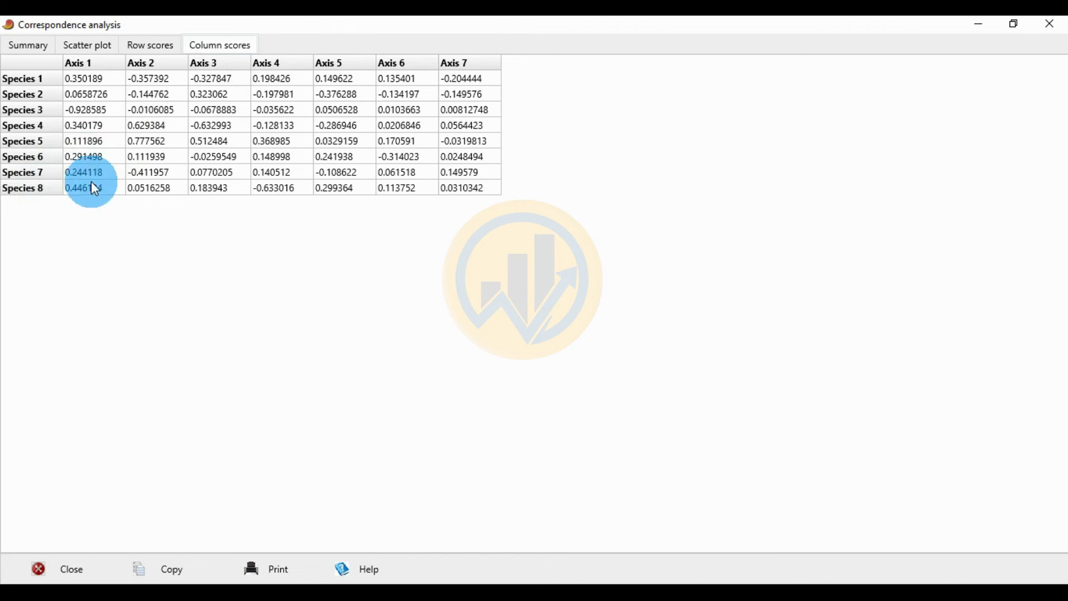
click(89, 47)
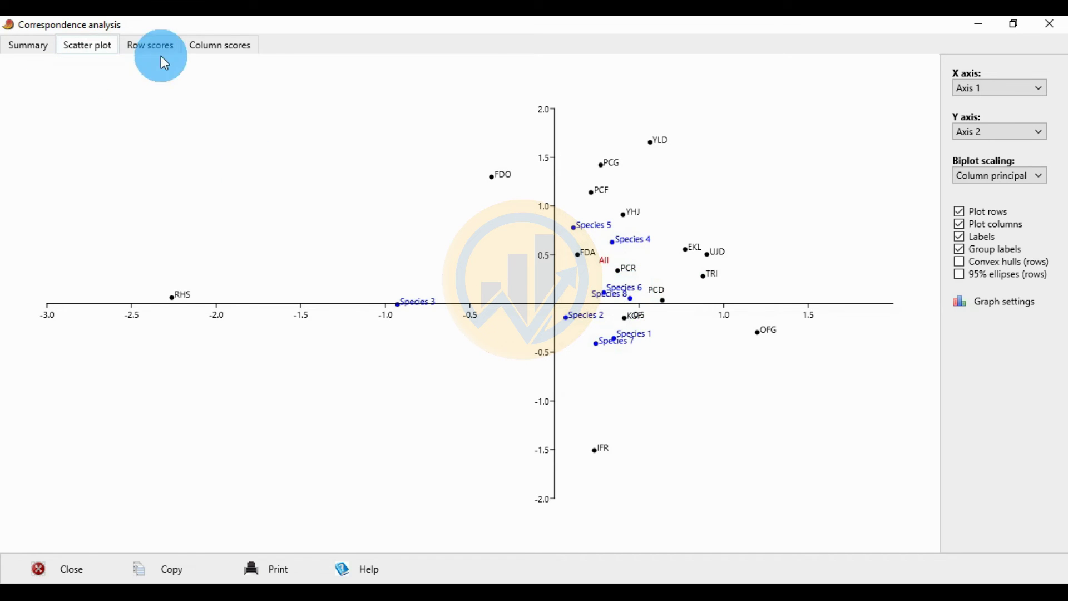
click(220, 46)
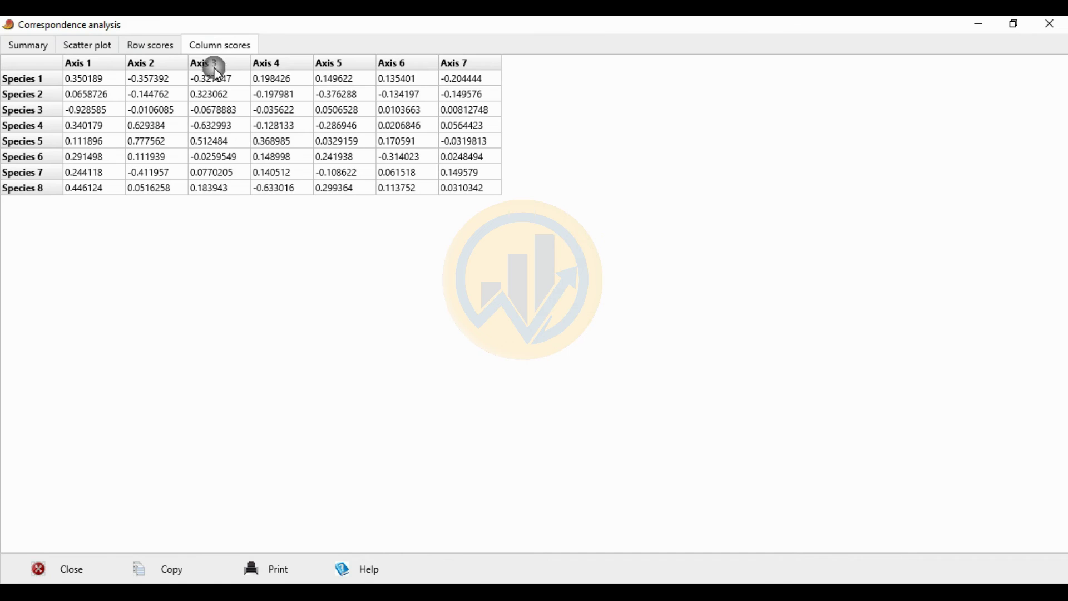
click(82, 54)
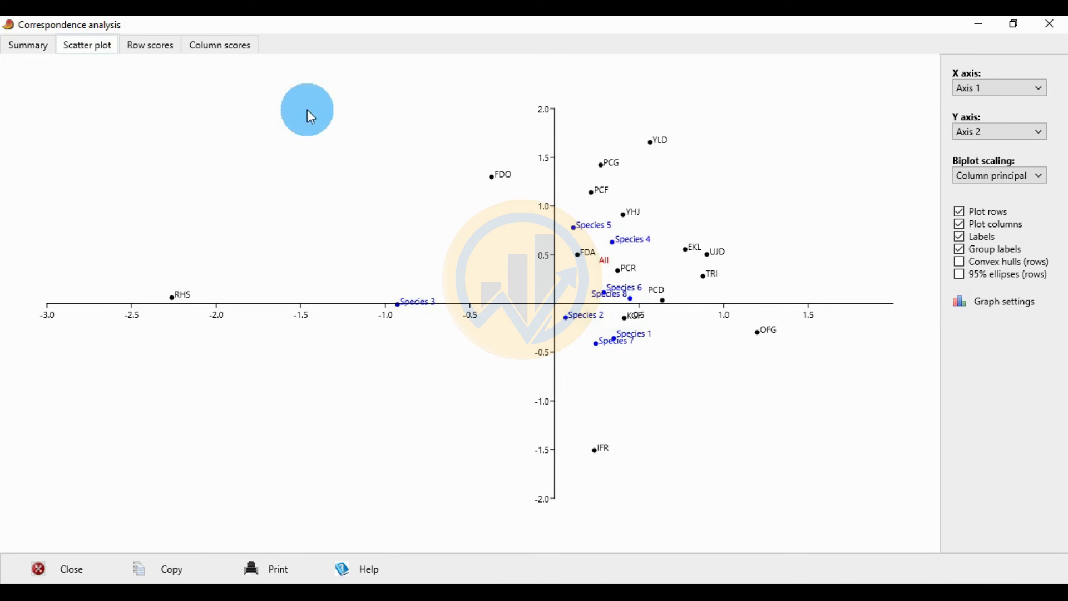
click(244, 46)
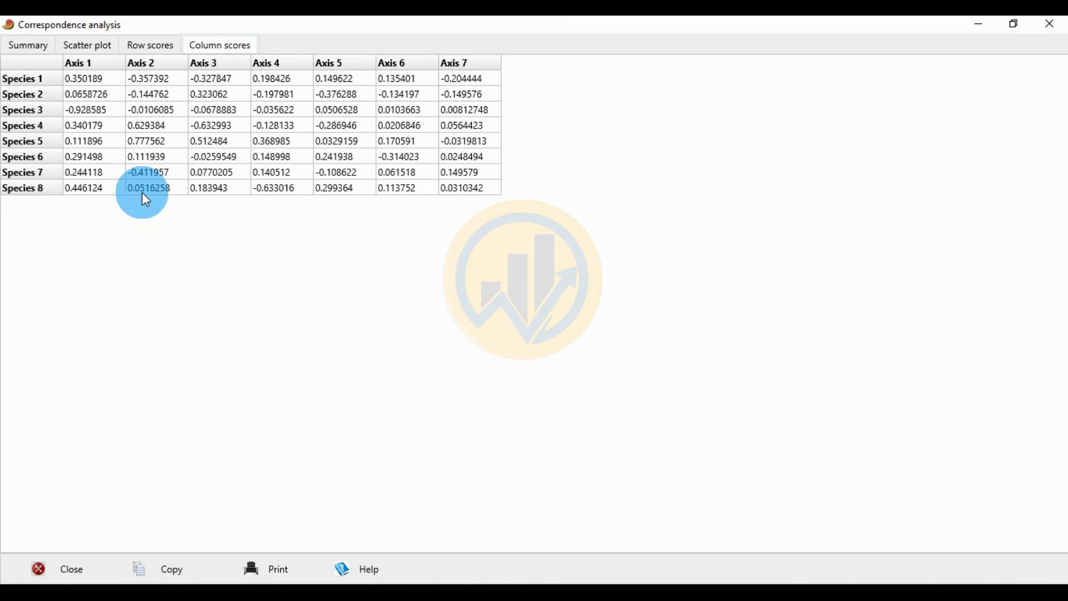
click(89, 45)
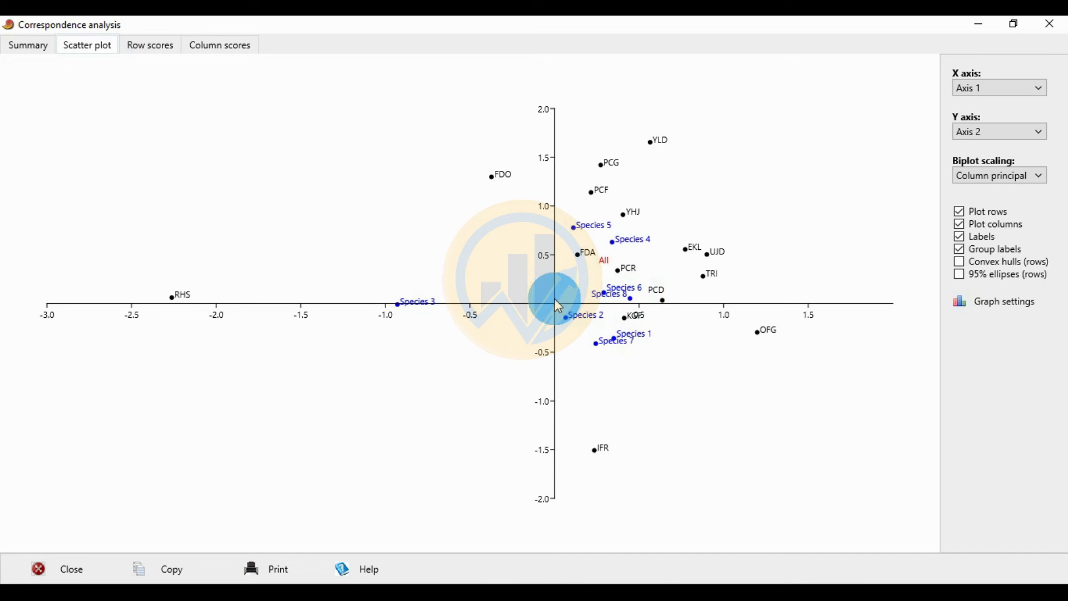
click(1010, 301)
Set the plot font to Times New Roman, leaving the plot frame off
drag(294, 52, 262, 59)
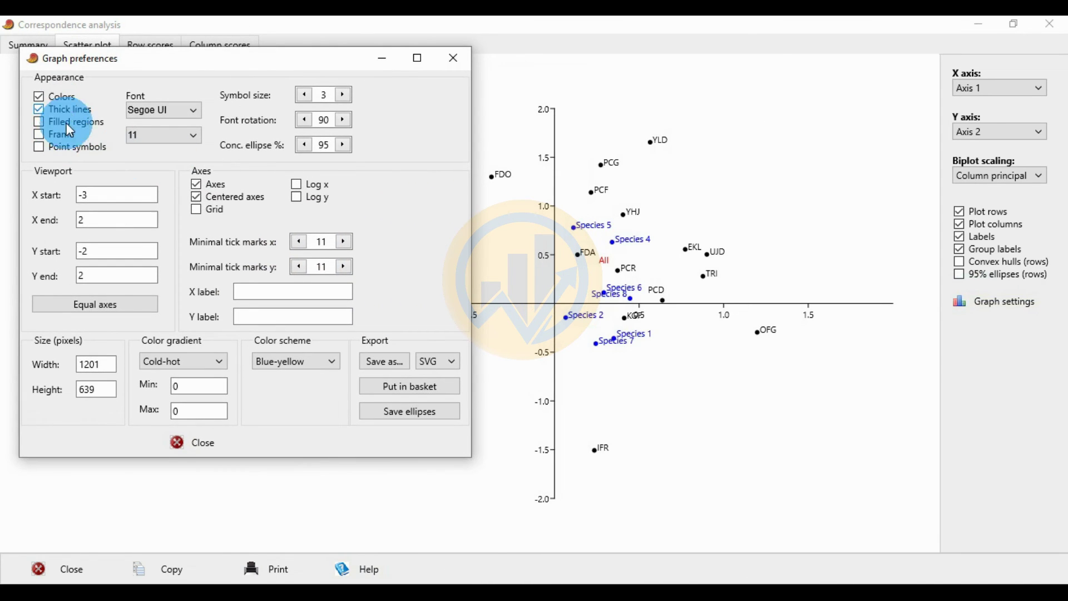
click(55, 135)
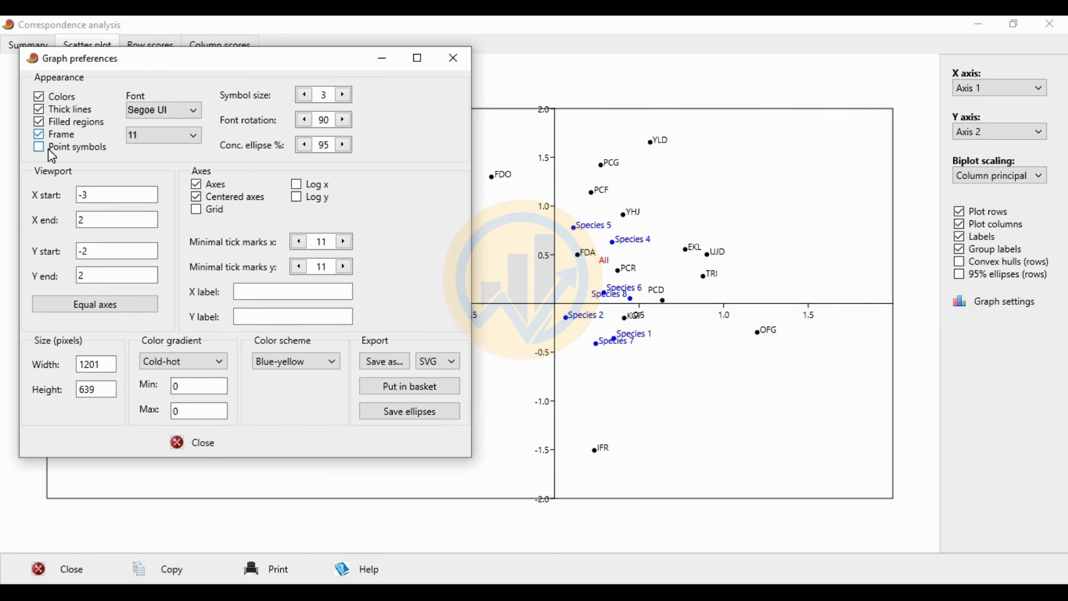
click(40, 135)
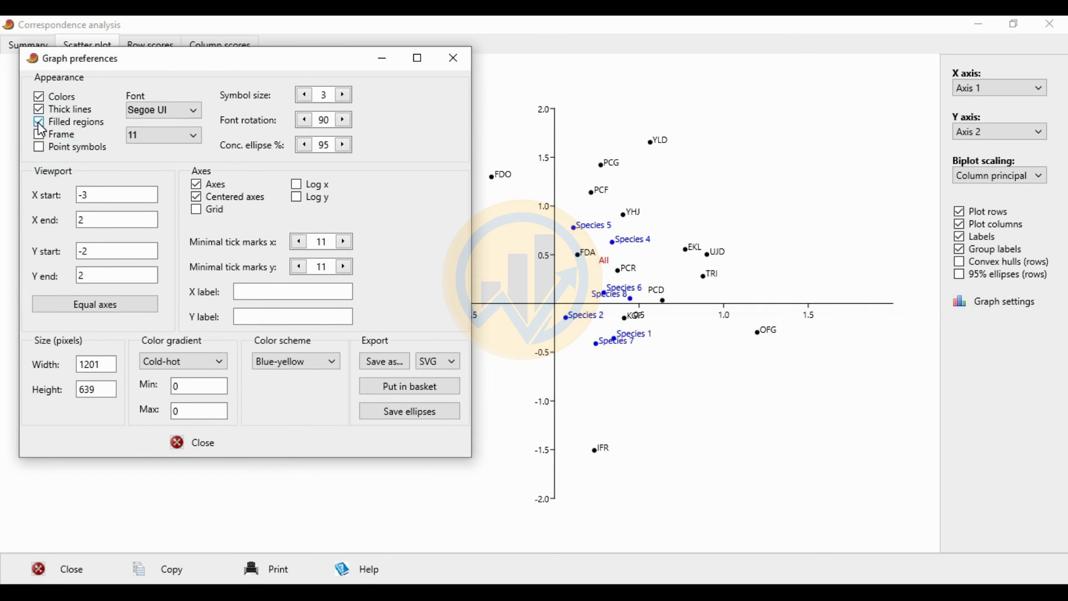
click(177, 114)
scroll(200, 161, down, 10)
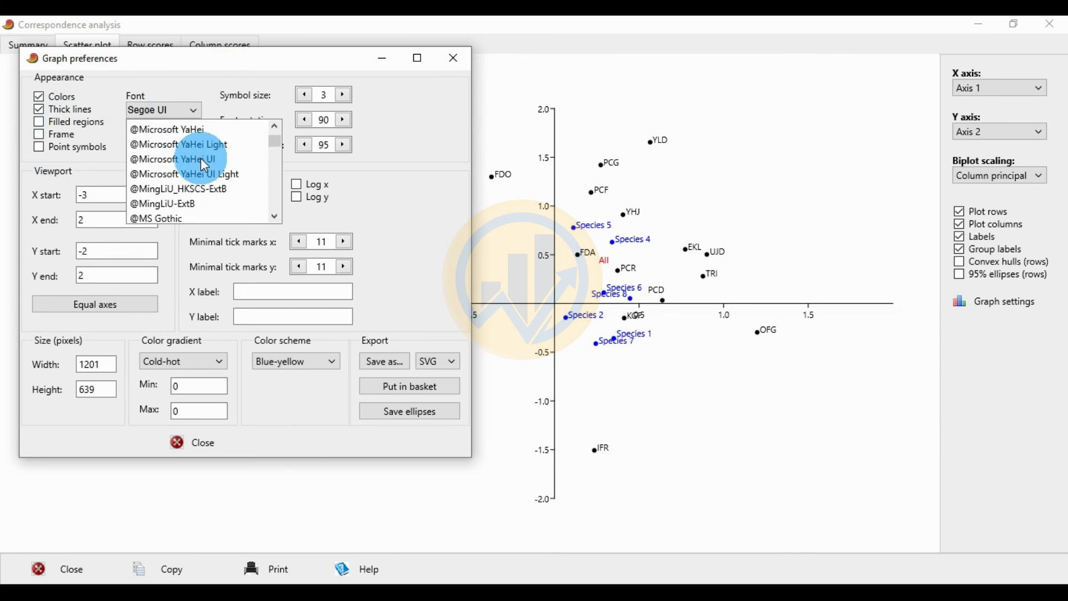
scroll(221, 172, down, 3)
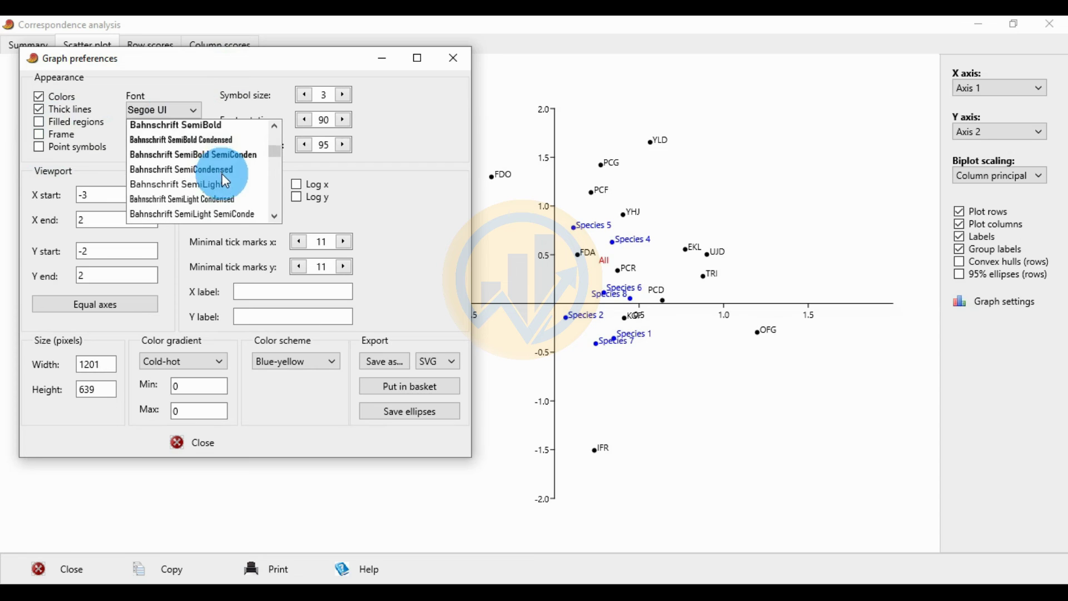
drag(270, 152, 276, 210)
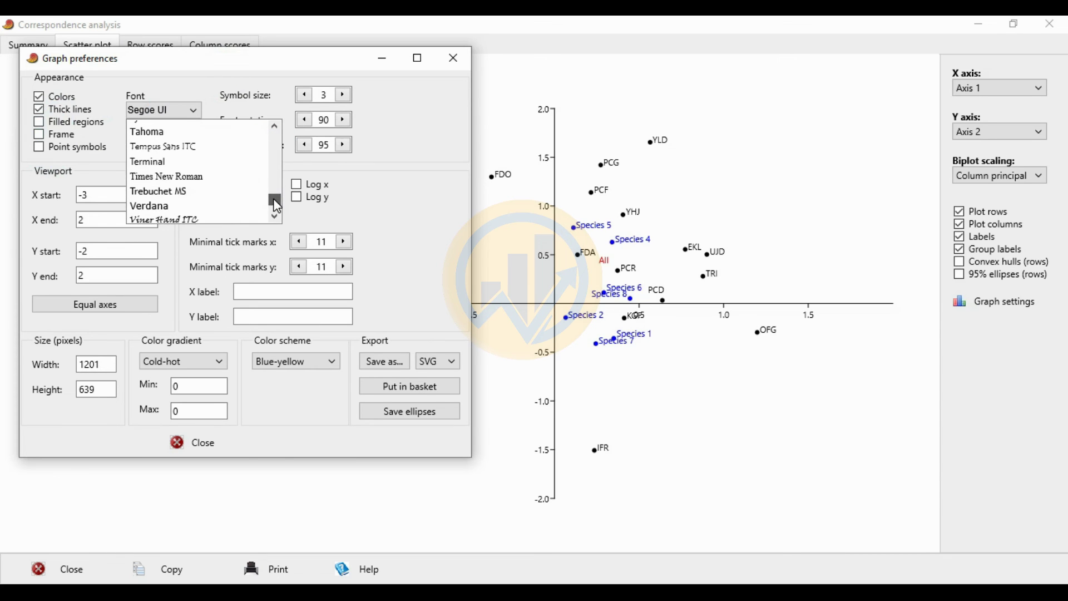
click(205, 177)
Set the font size to 12 and the symbol size to 4
click(201, 140)
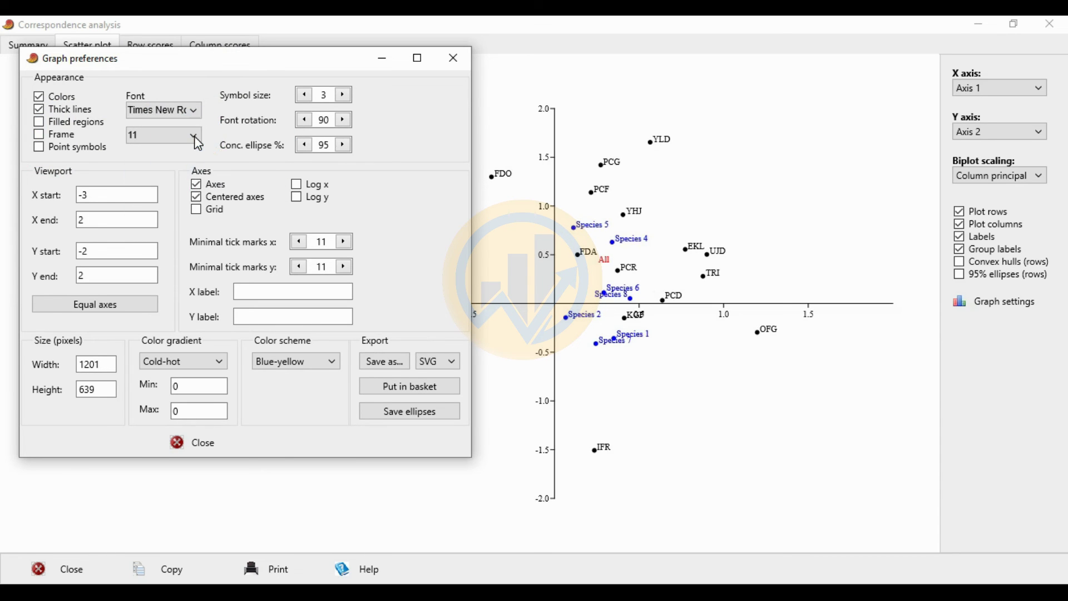
click(195, 137)
click(148, 212)
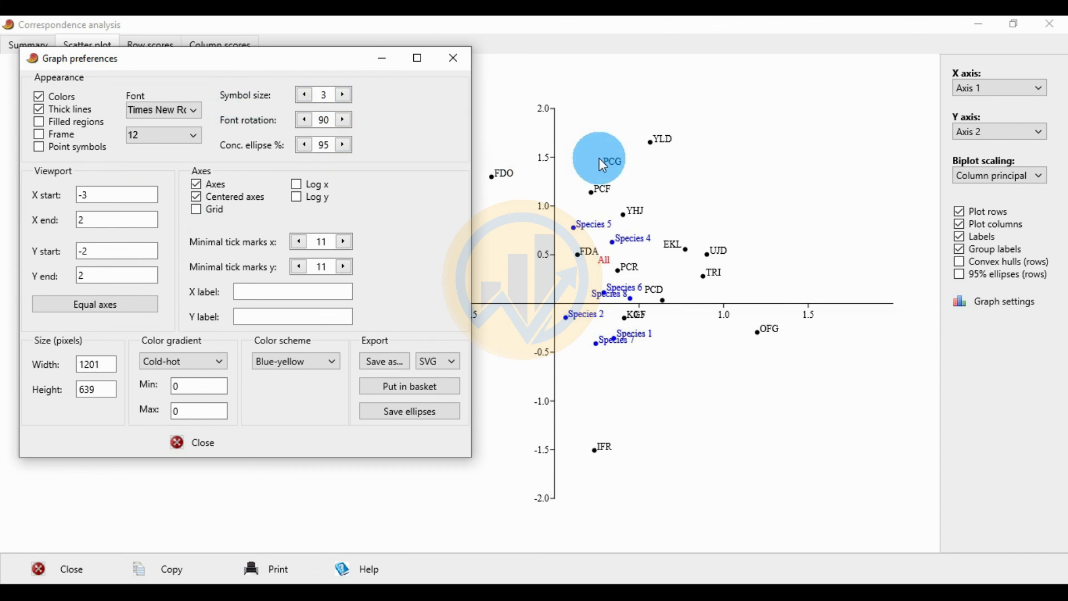
click(349, 96)
click(350, 96)
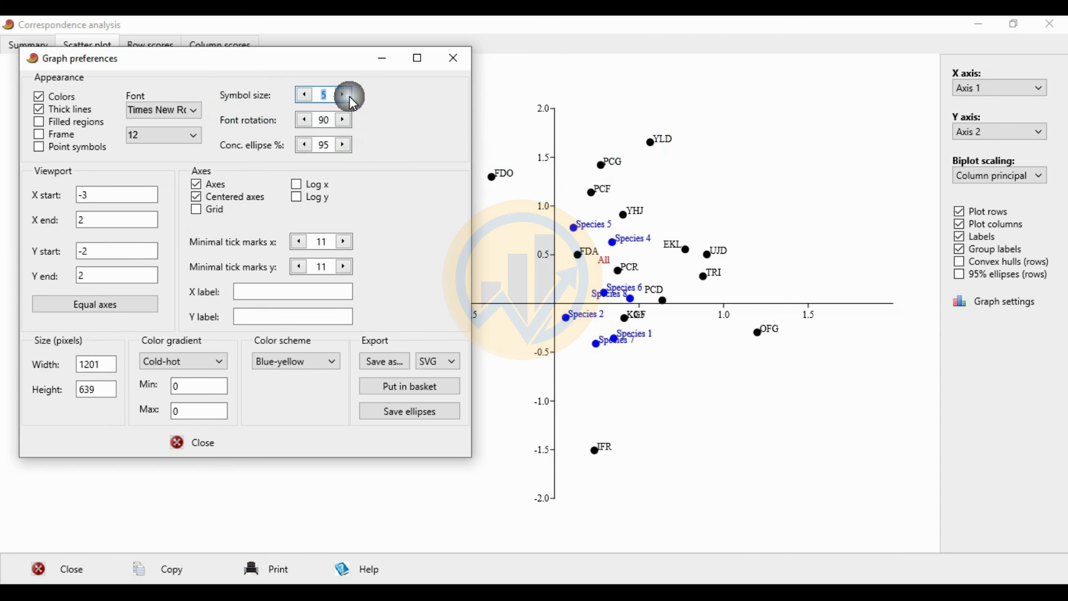
click(300, 95)
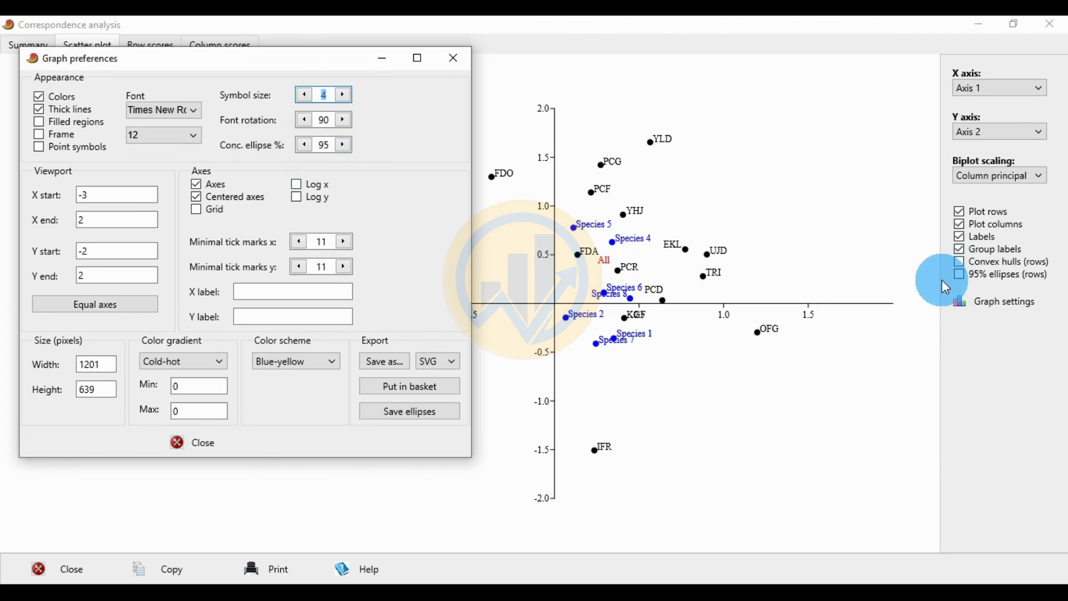
Adjust the concentration ellipse percentage, keeping it at 95%
click(343, 146)
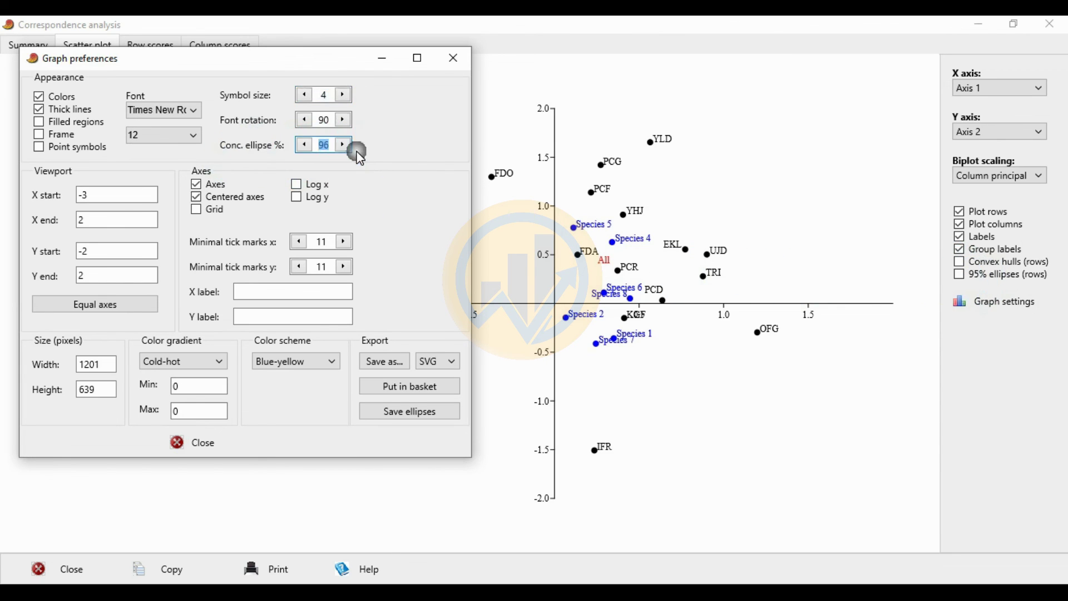
click(303, 147)
click(303, 147)
click(303, 147)
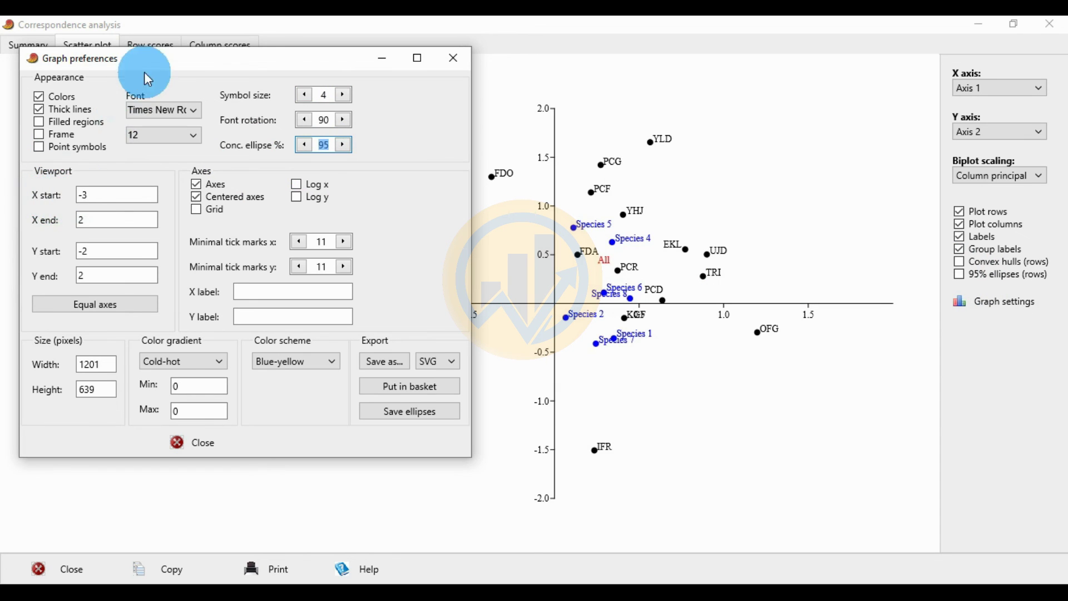
drag(147, 78, 321, 92)
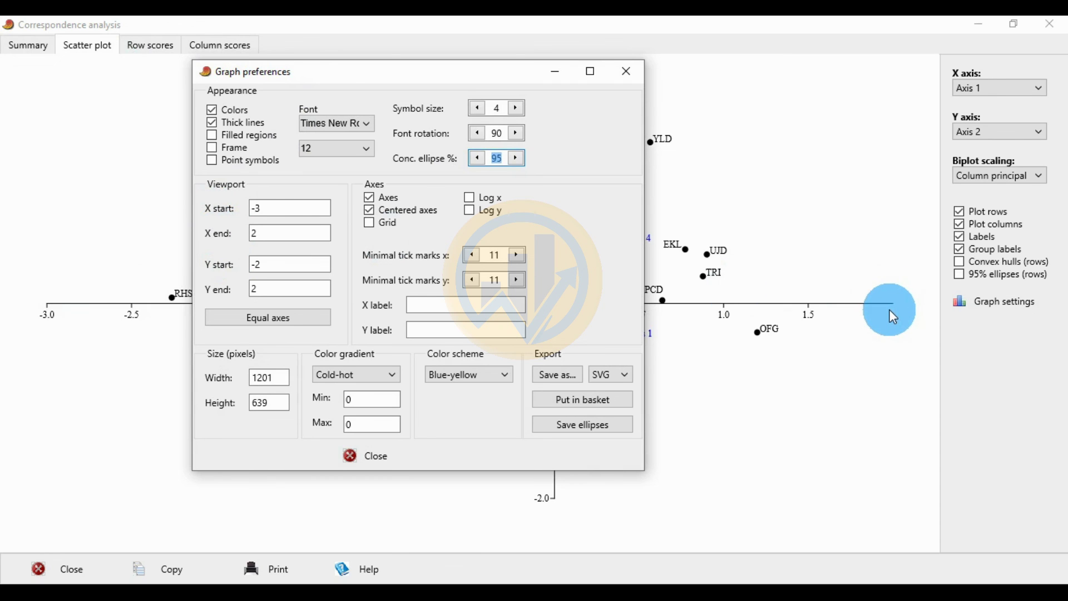
Set the export format to JPG
drag(420, 80, 303, 68)
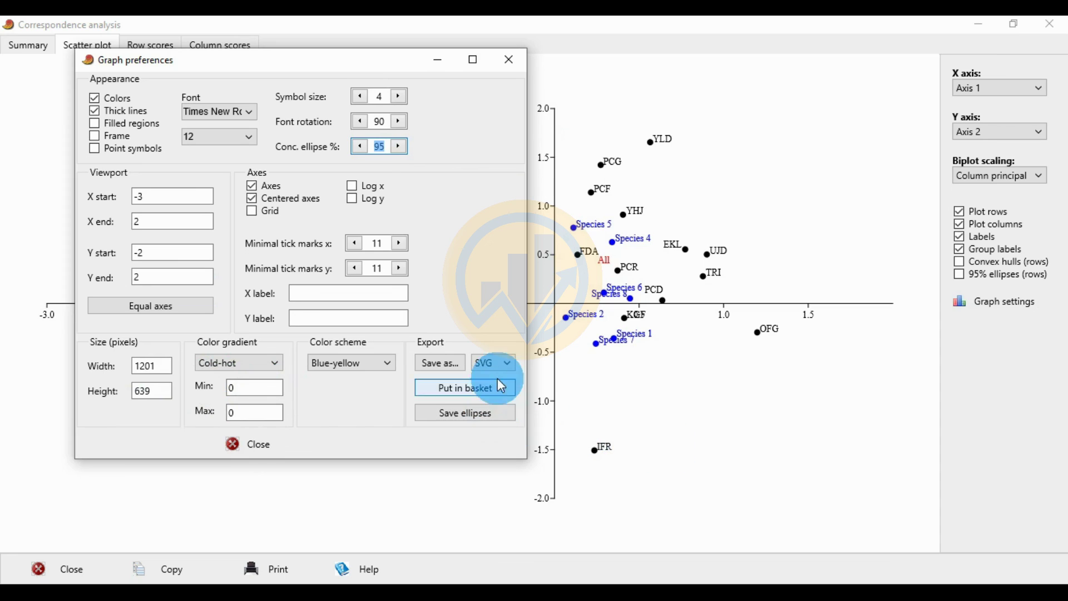
click(507, 365)
click(492, 409)
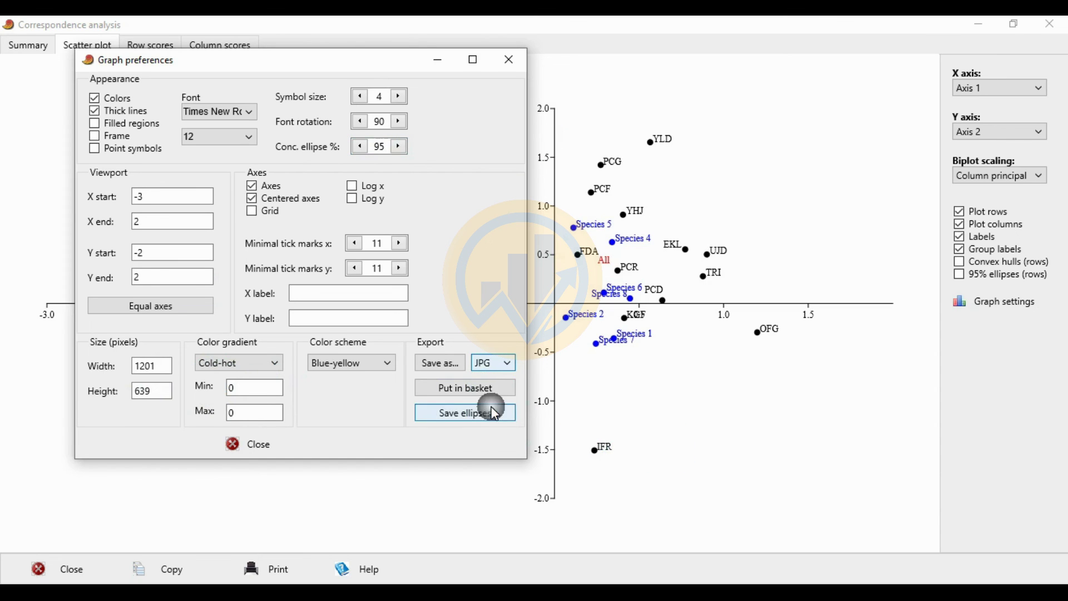
Save the biplot as 'correspondences Analysis' in the Correspondence Analysis folder
click(452, 365)
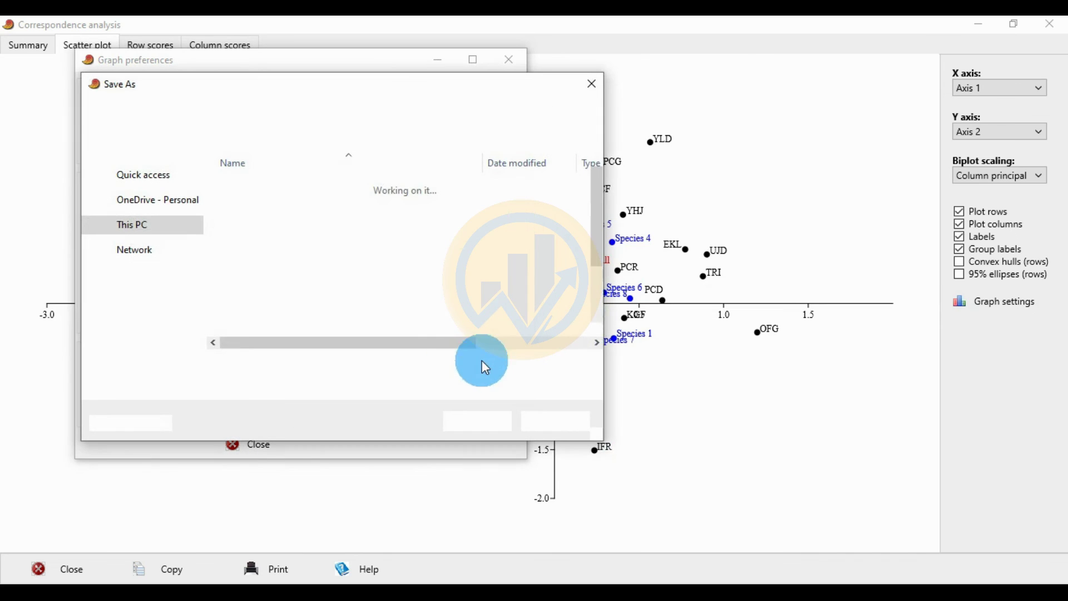
double_click(252, 187)
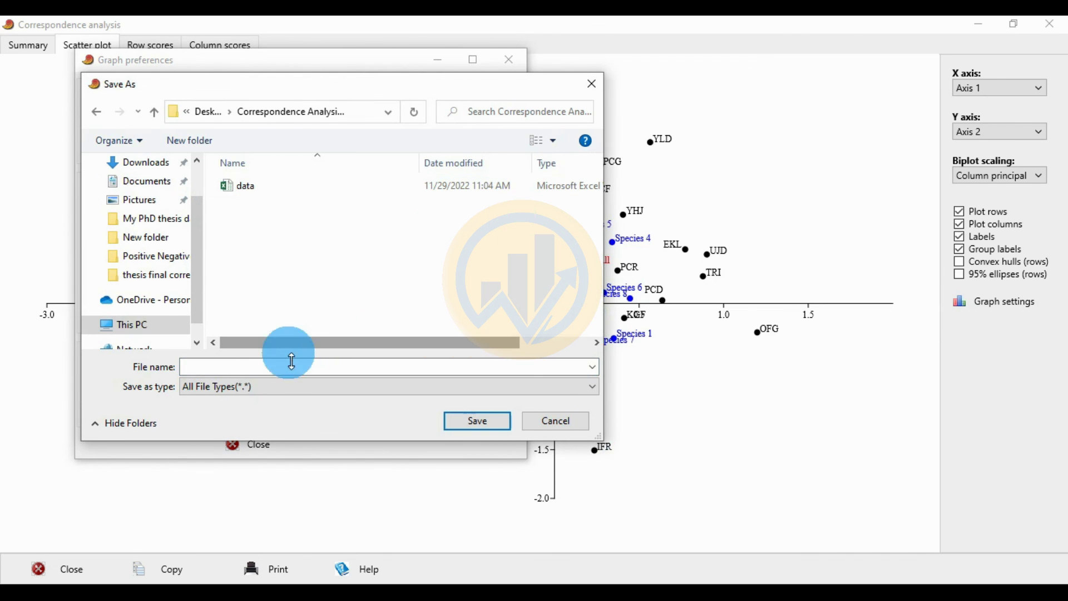
click(265, 369)
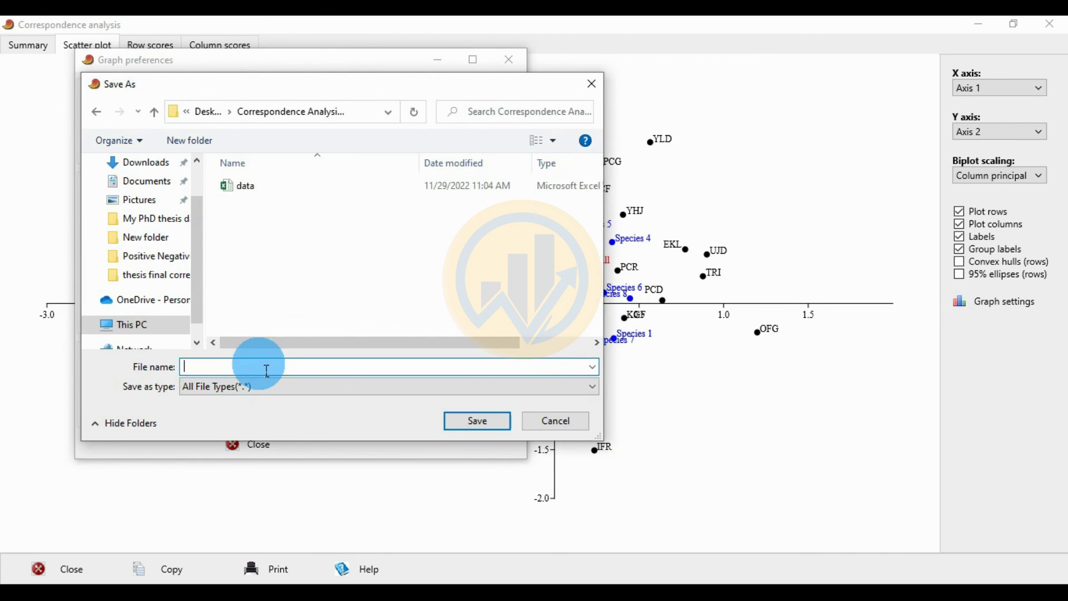
text(cor)
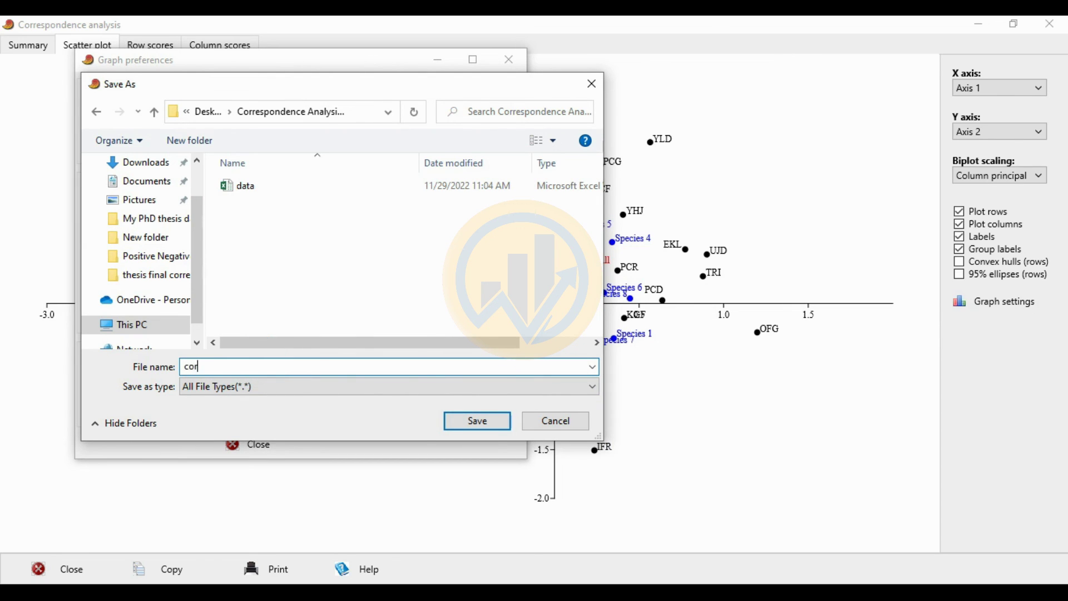
text(respondences Analysis)
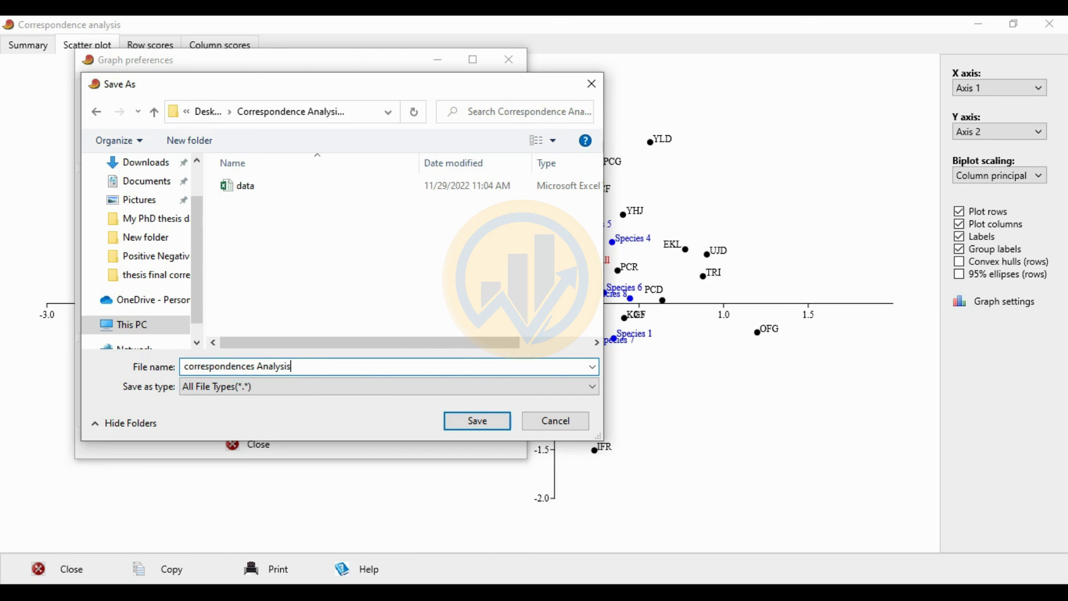
click(462, 418)
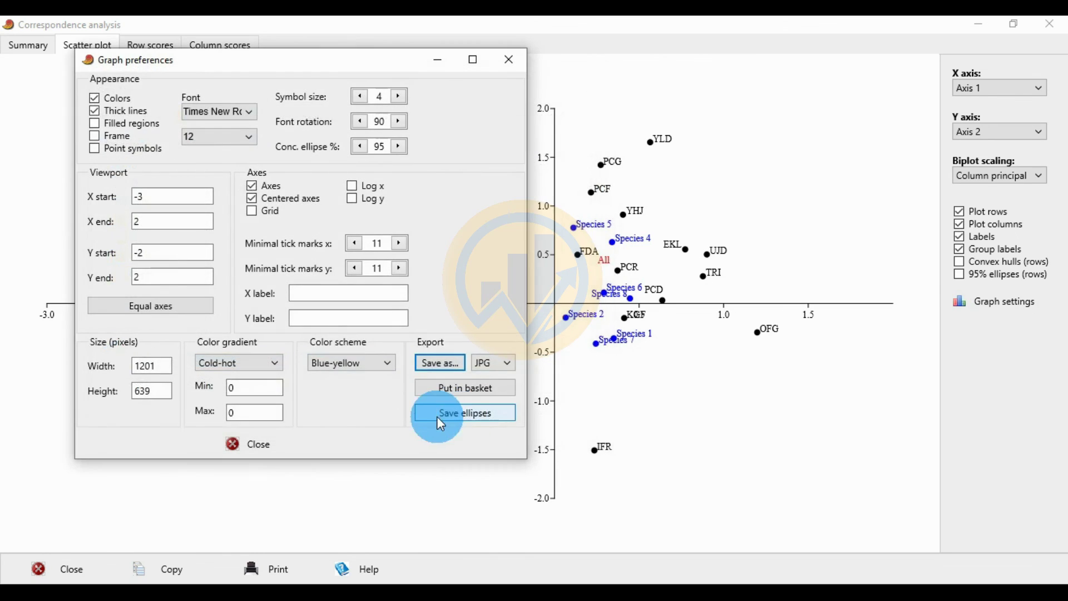